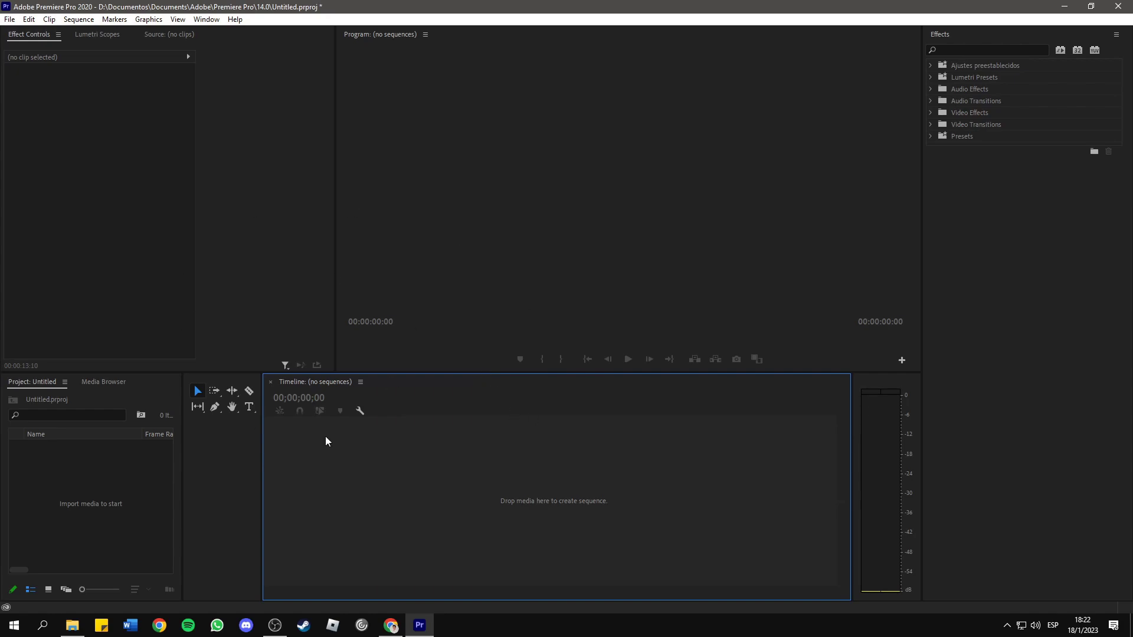
Import Pexels Videos 1093667.mp4 and drag it into the Timeline to create a matching sequence
{"action": "right_click", "coordinate": [101, 493]}
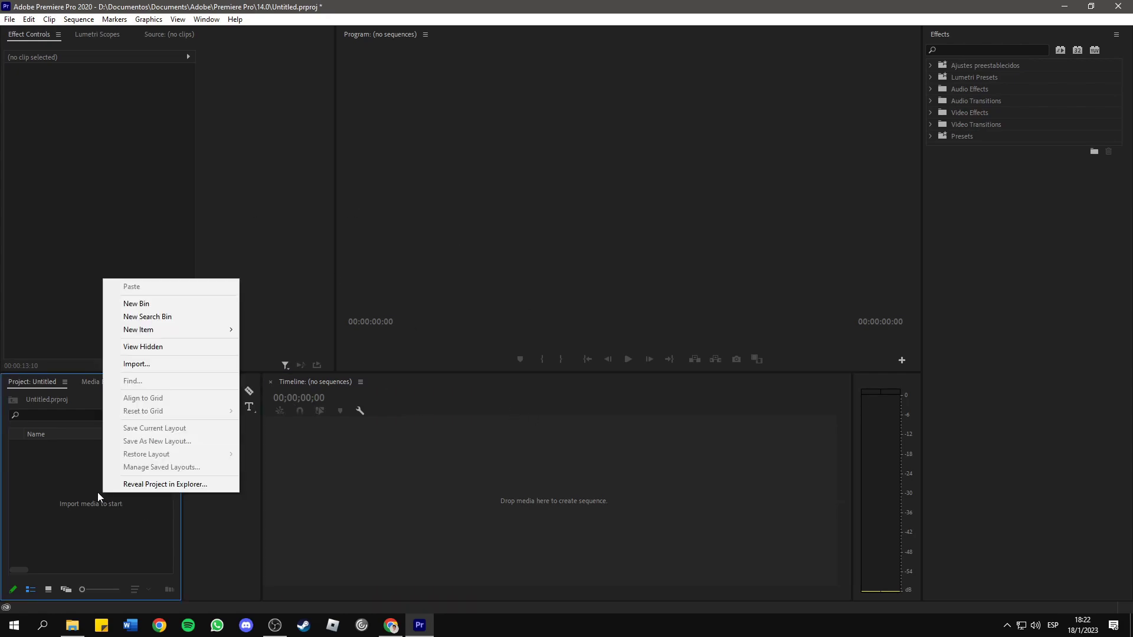
{"action": "left_click", "coordinate": [137, 367]}
{"action": "left_click", "coordinate": [318, 143]}
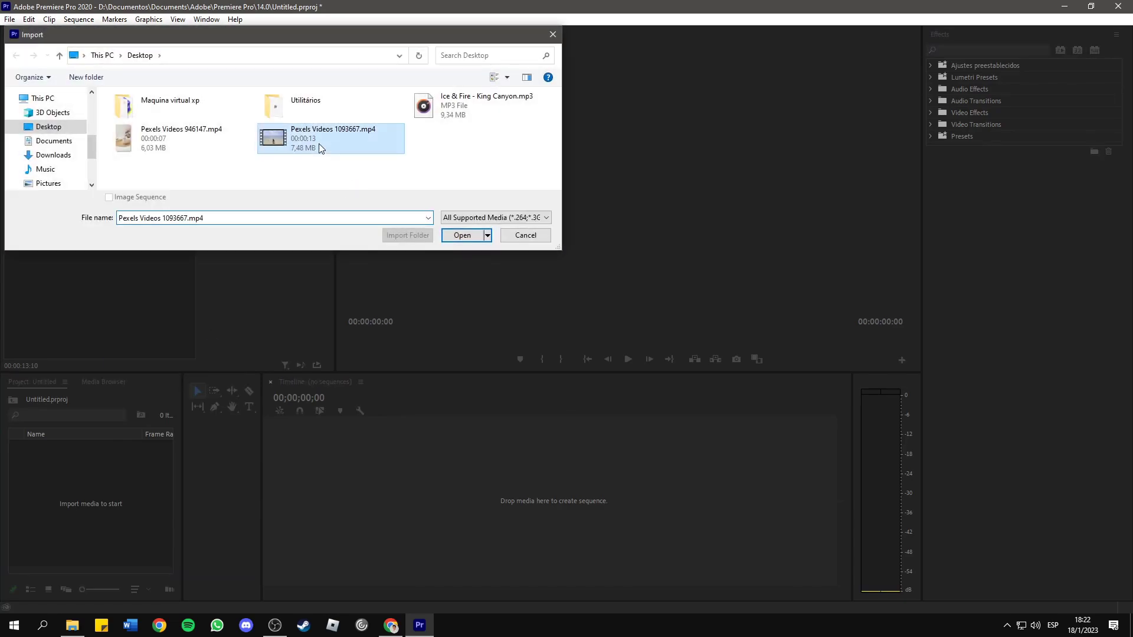
{"action": "left_click", "coordinate": [470, 237]}
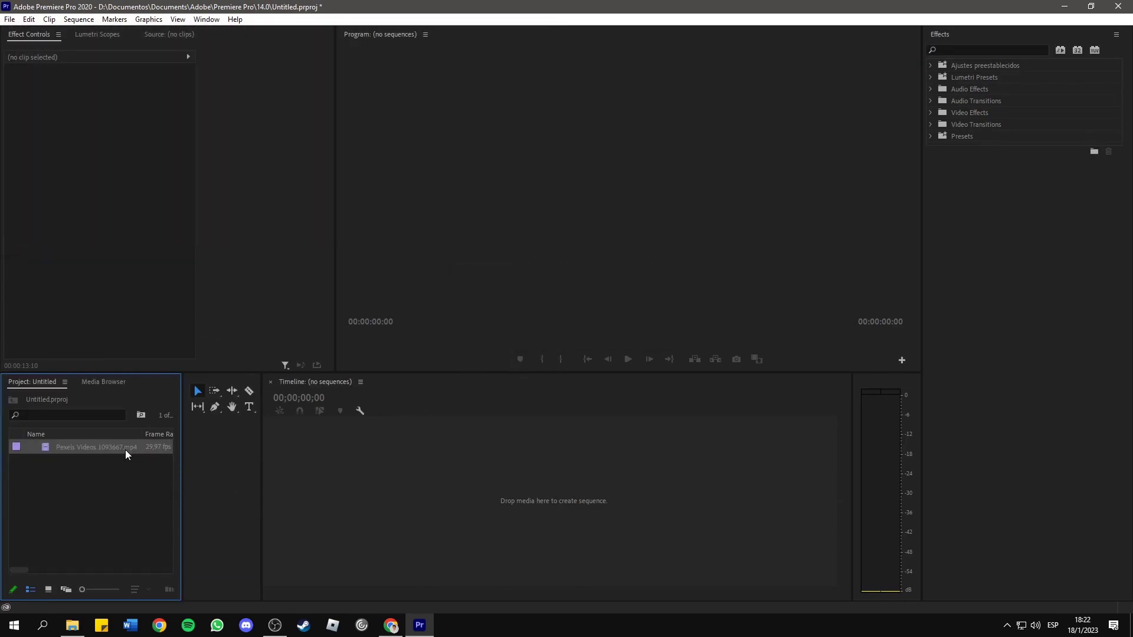
{"action": "left_click_drag", "start_coordinate": [125, 450], "coordinate": [462, 456]}
{"action": "left_click_drag", "start_coordinate": [543, 585], "coordinate": [413, 590]}
Duplicate the V1 beach clip onto V2, then scrub the first few seconds to preview
{"action": "left_click", "coordinate": [451, 496]}
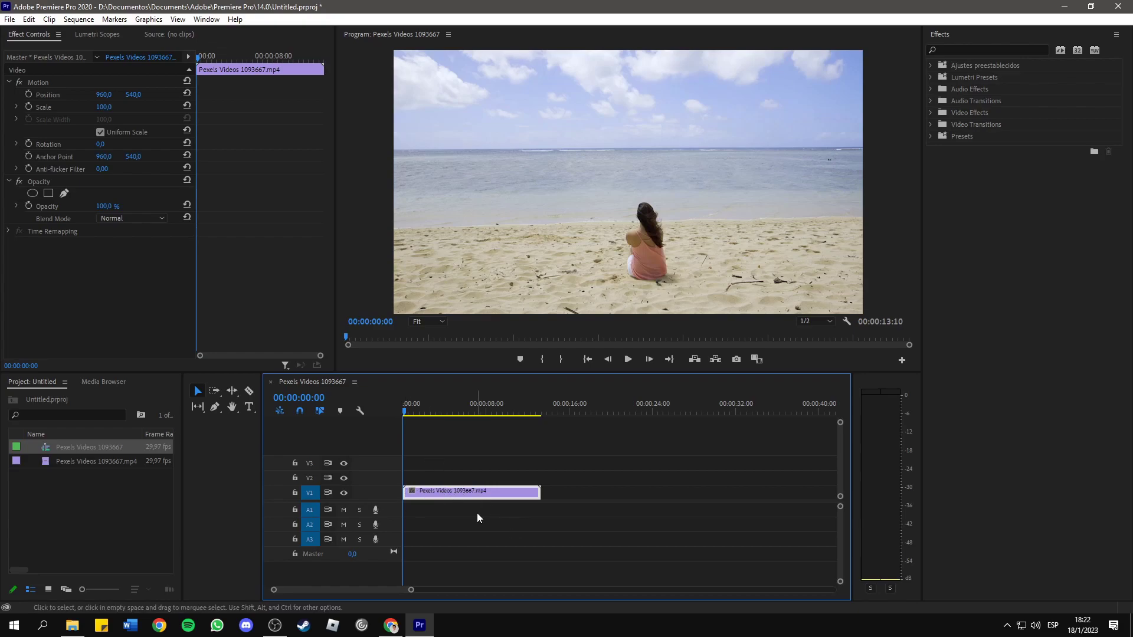
{"action": "left_click_drag", "start_coordinate": [445, 493], "coordinate": [449, 481]}
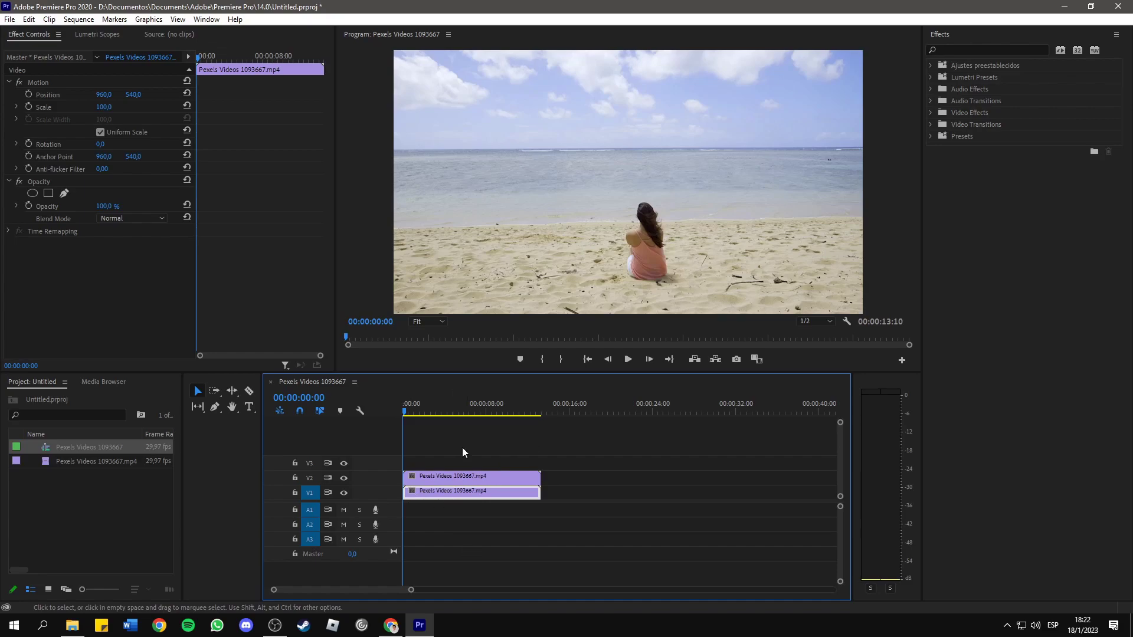
{"action": "left_click_drag", "start_coordinate": [473, 405], "coordinate": [406, 409]}
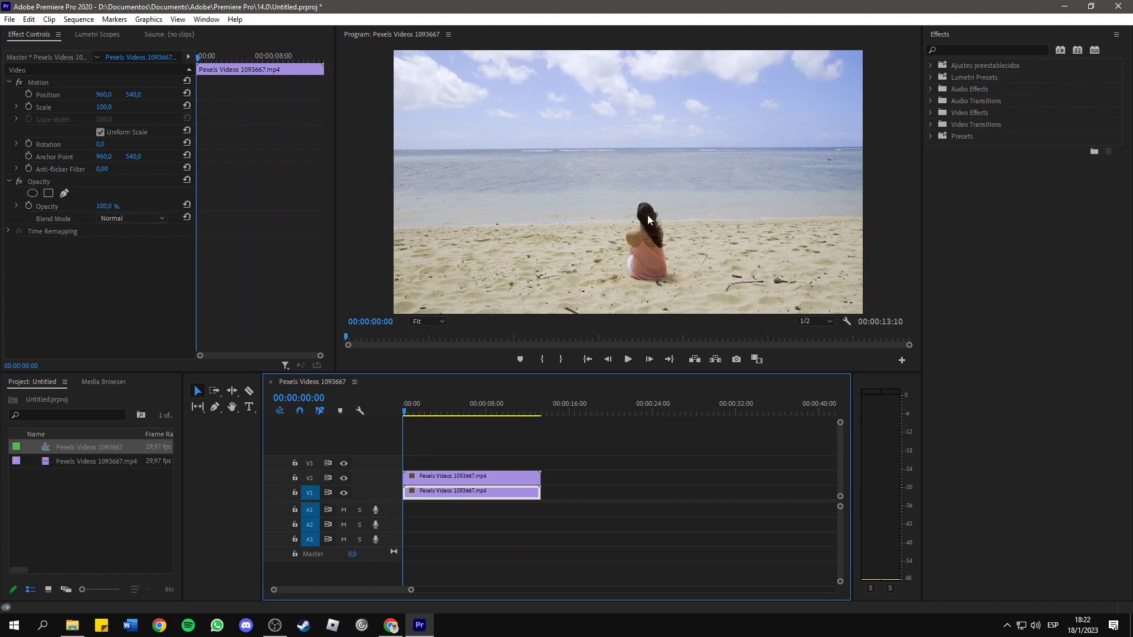
{"action": "left_click", "coordinate": [407, 415]}
{"action": "mouse_move", "coordinate": [406, 414]}
{"action": "left_mouse_down"}
{"action": "mouse_move", "coordinate": [522, 399]}
{"action": "mouse_move", "coordinate": [403, 413]}
{"action": "left_mouse_up"}
Draw a closed four-point bezier opacity mask around the seated girl on the V2 clip
{"action": "left_click", "coordinate": [448, 475]}
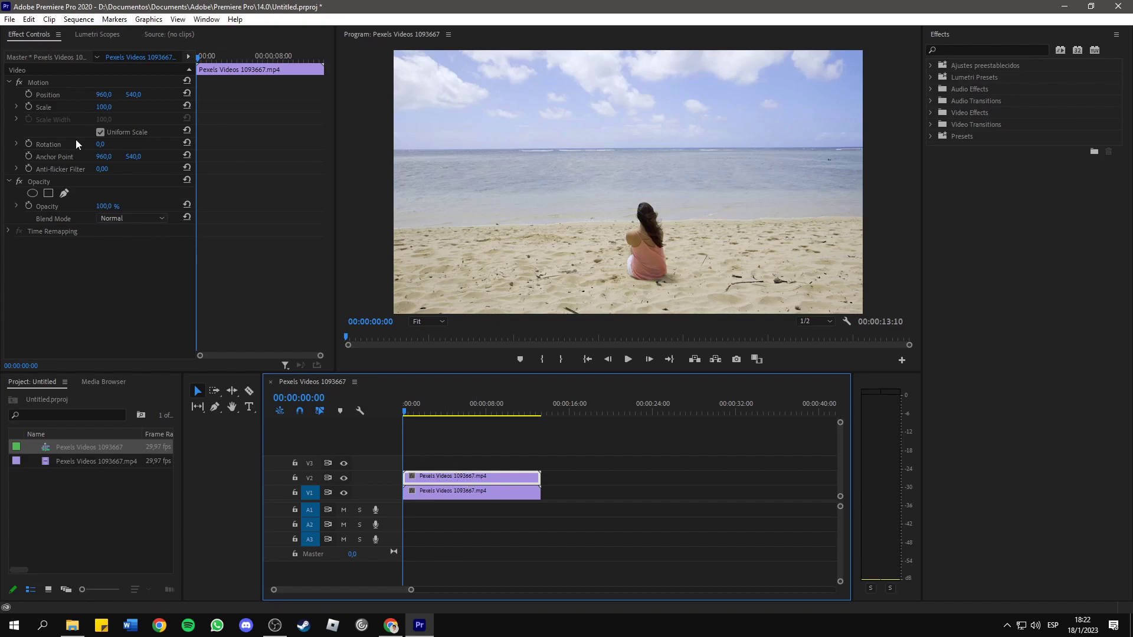
{"action": "left_click", "coordinate": [66, 194]}
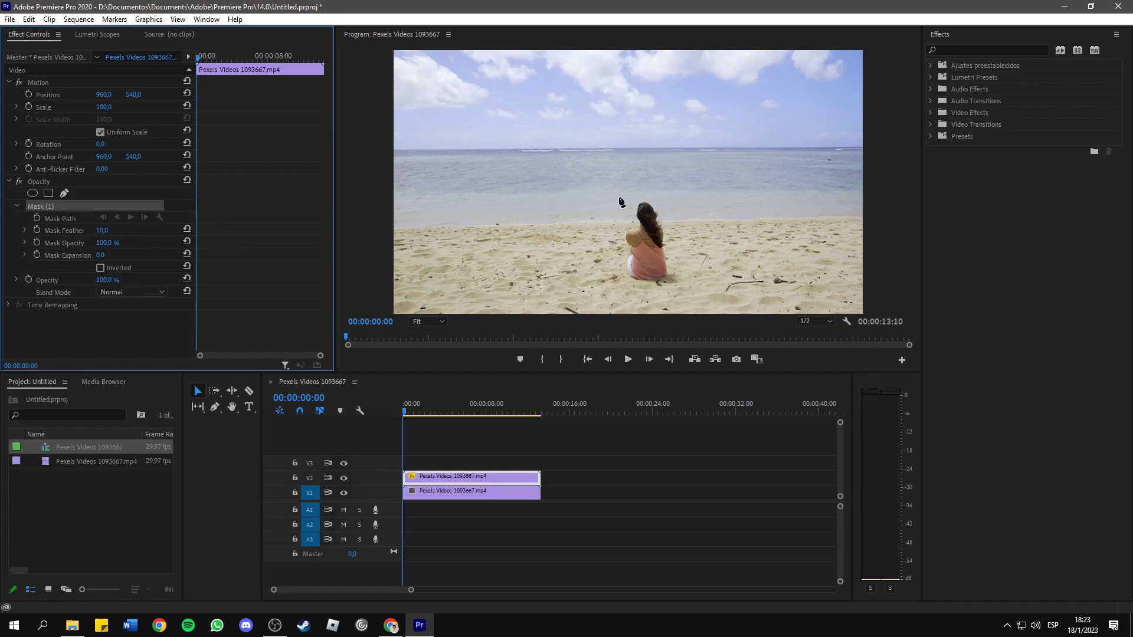
{"action": "left_click", "coordinate": [619, 197]}
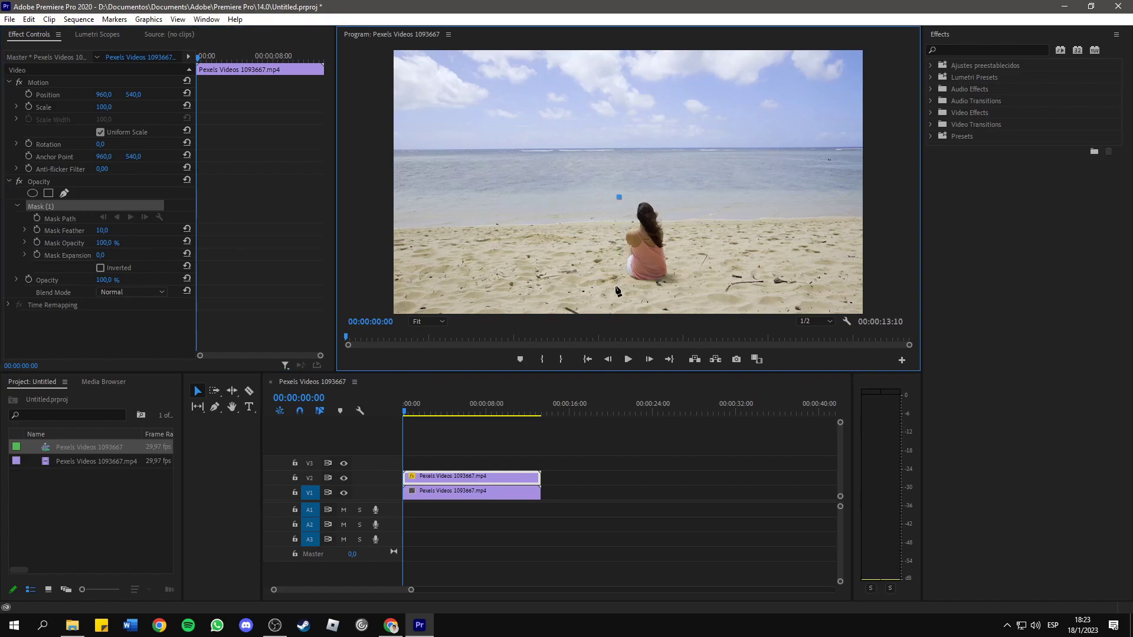
{"action": "left_click", "coordinate": [615, 287]}
{"action": "left_click", "coordinate": [684, 288]}
{"action": "left_click", "coordinate": [679, 198]}
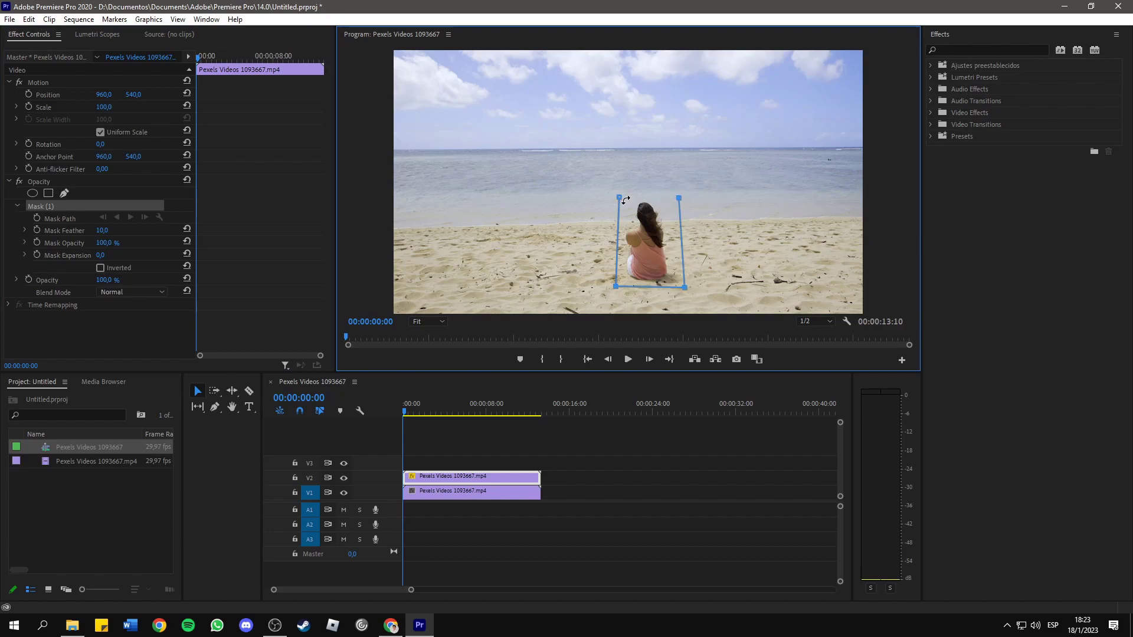
{"action": "left_click", "coordinate": [619, 197]}
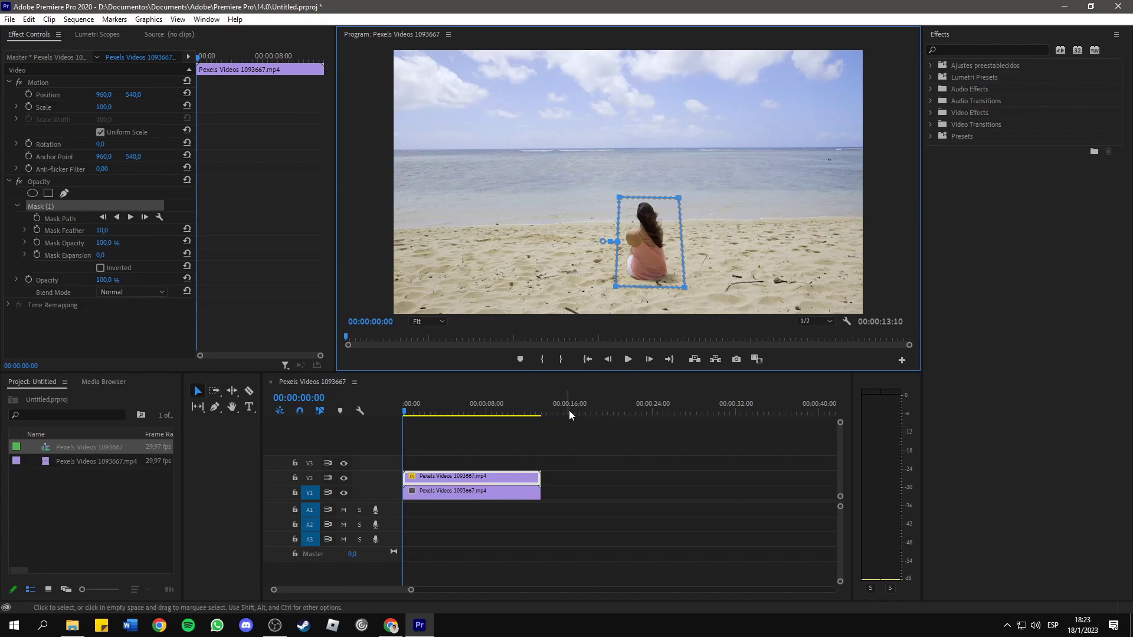
{"action": "left_click_drag", "start_coordinate": [407, 413], "coordinate": [537, 420]}
Keyframe Mask Path at 00:00, move the mask onto the girl on the last frame, and scrub to verify
{"action": "key", "text": "Home"}
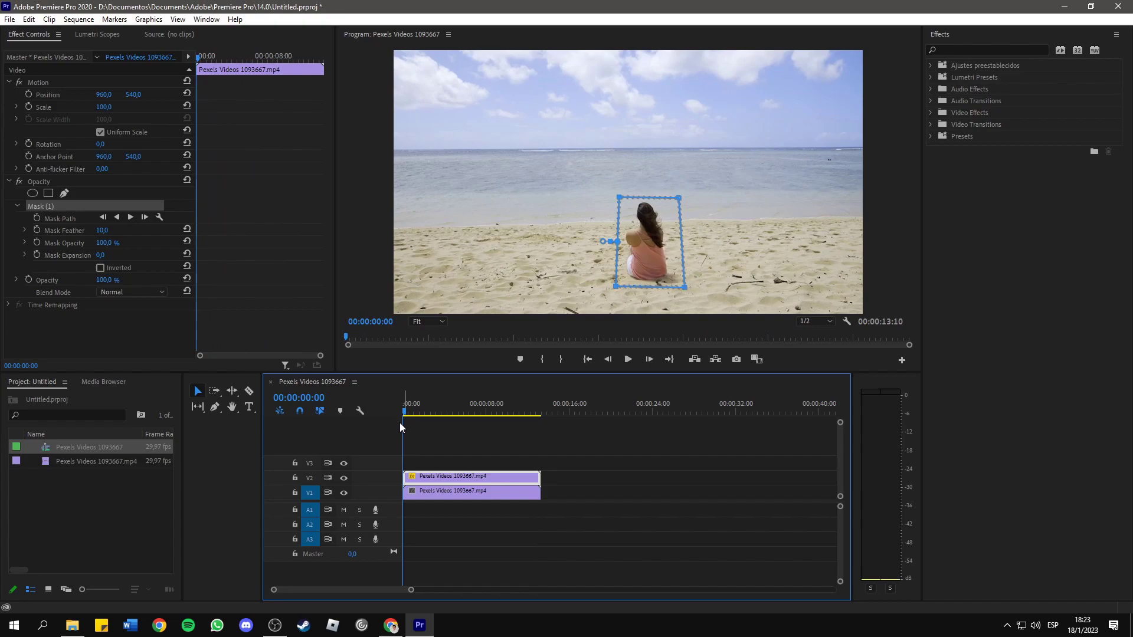
{"action": "left_click", "coordinate": [197, 60]}
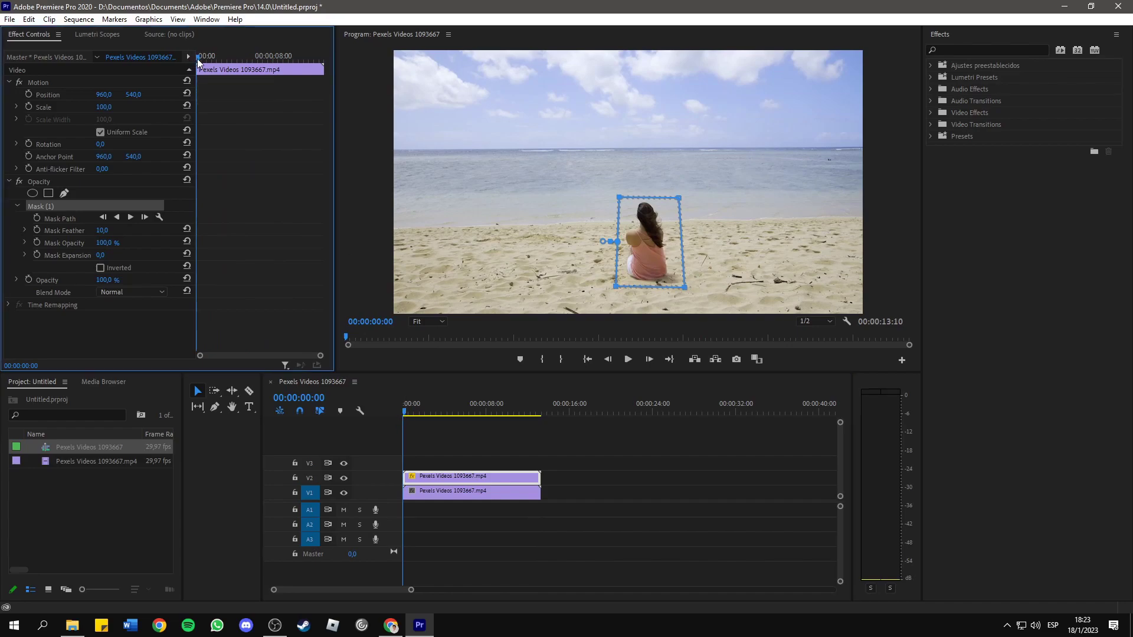
{"action": "left_click", "coordinate": [38, 220]}
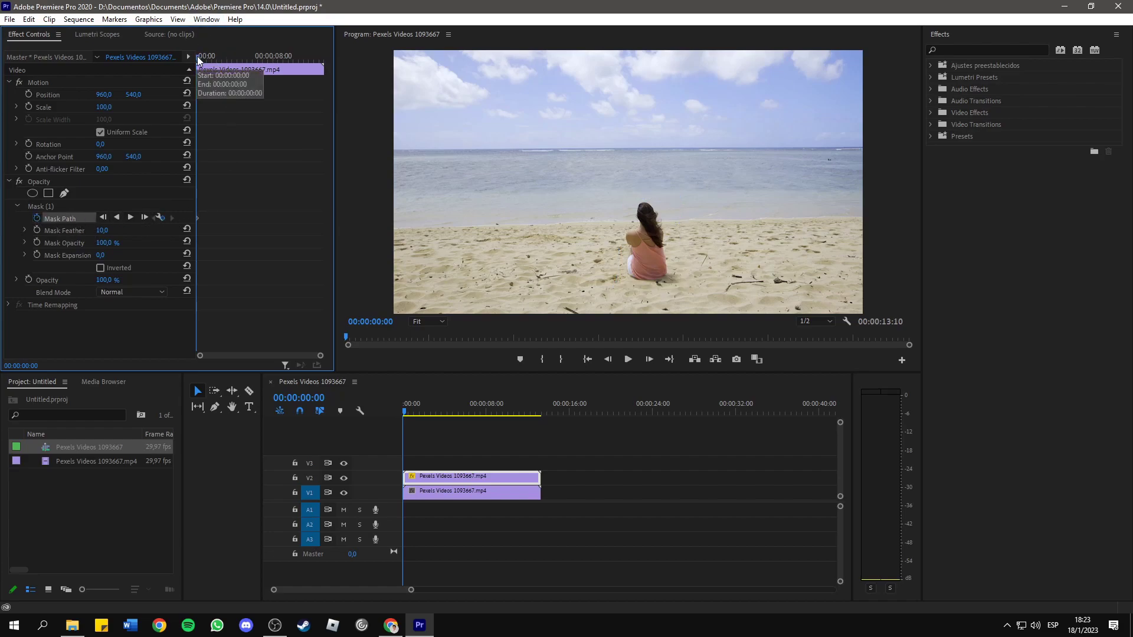
{"action": "left_click_drag", "start_coordinate": [197, 59], "coordinate": [325, 68]}
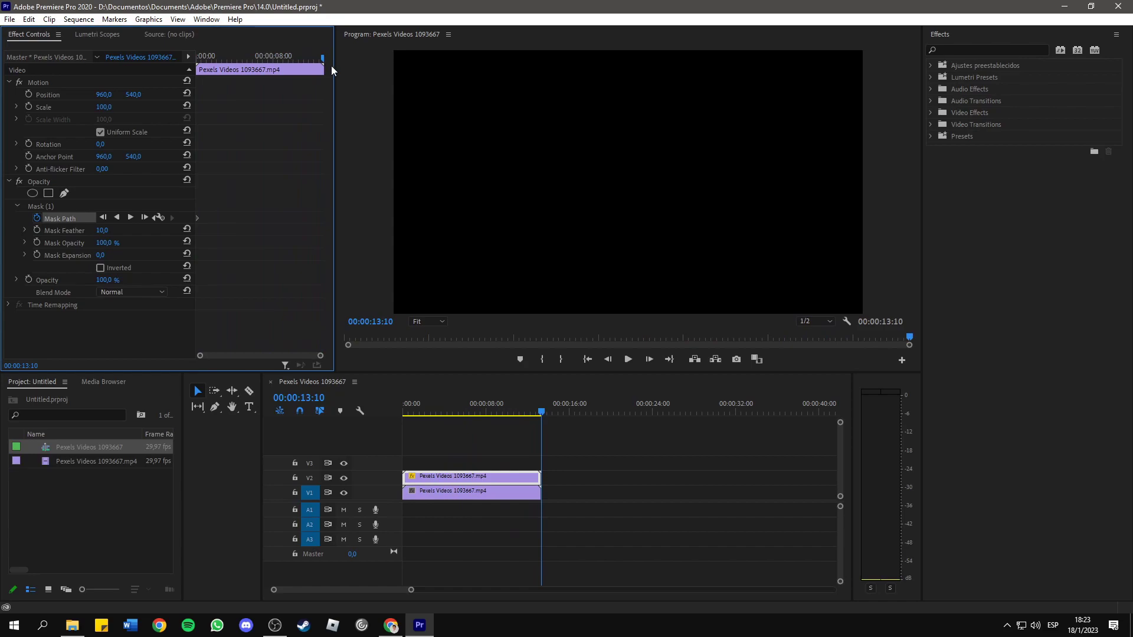
{"action": "left_click", "coordinate": [607, 360]}
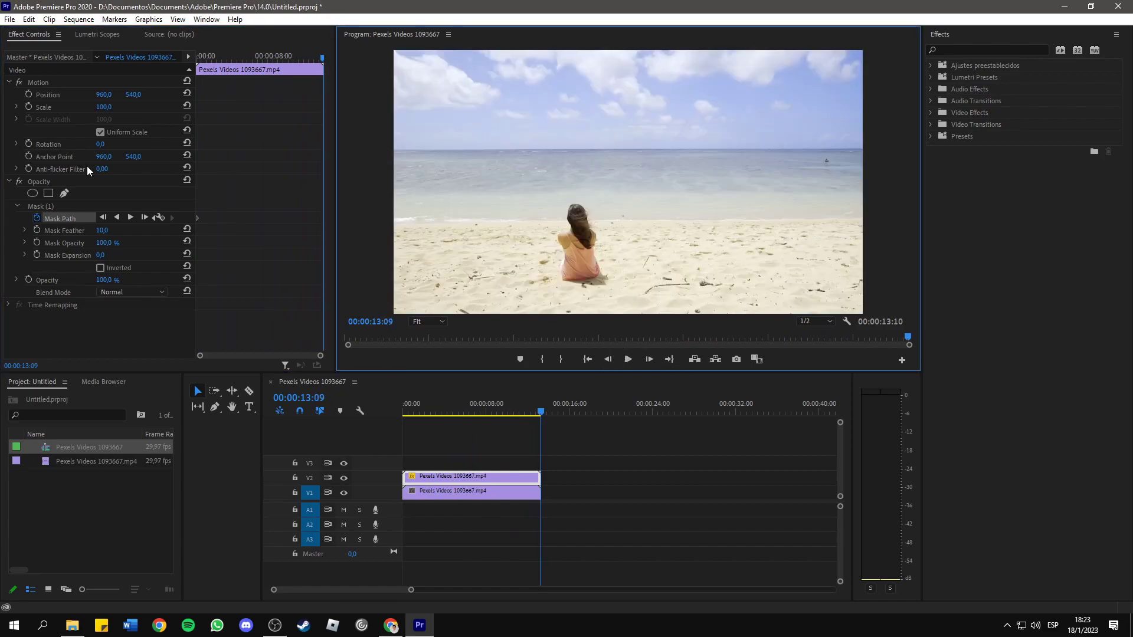
{"action": "left_click", "coordinate": [48, 206]}
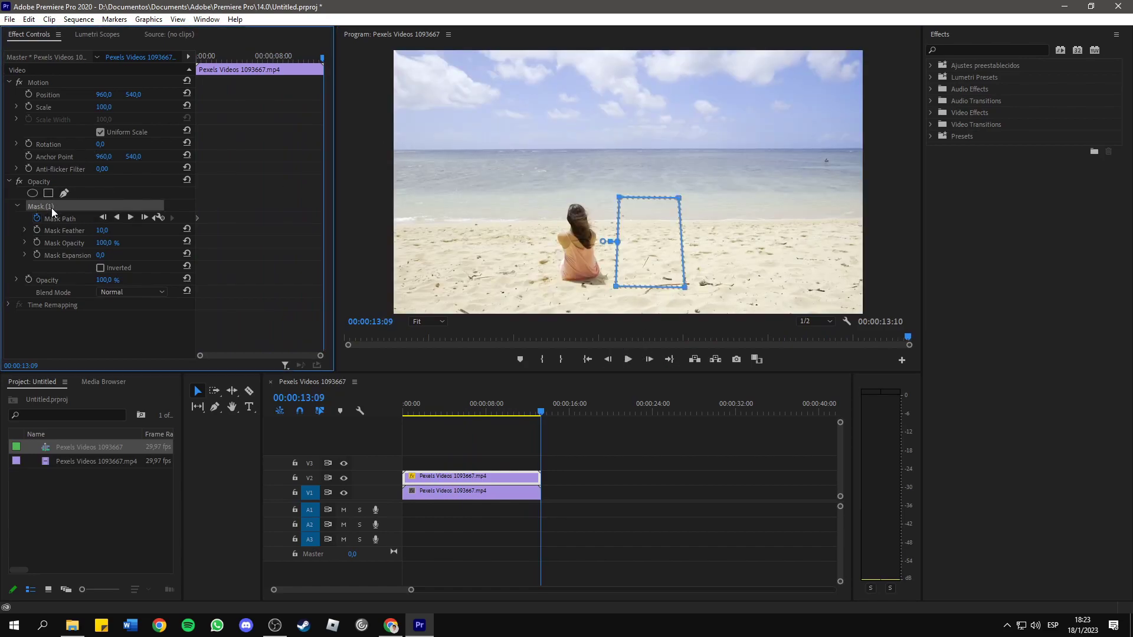
{"action": "left_click_drag", "start_coordinate": [643, 253], "coordinate": [574, 255]}
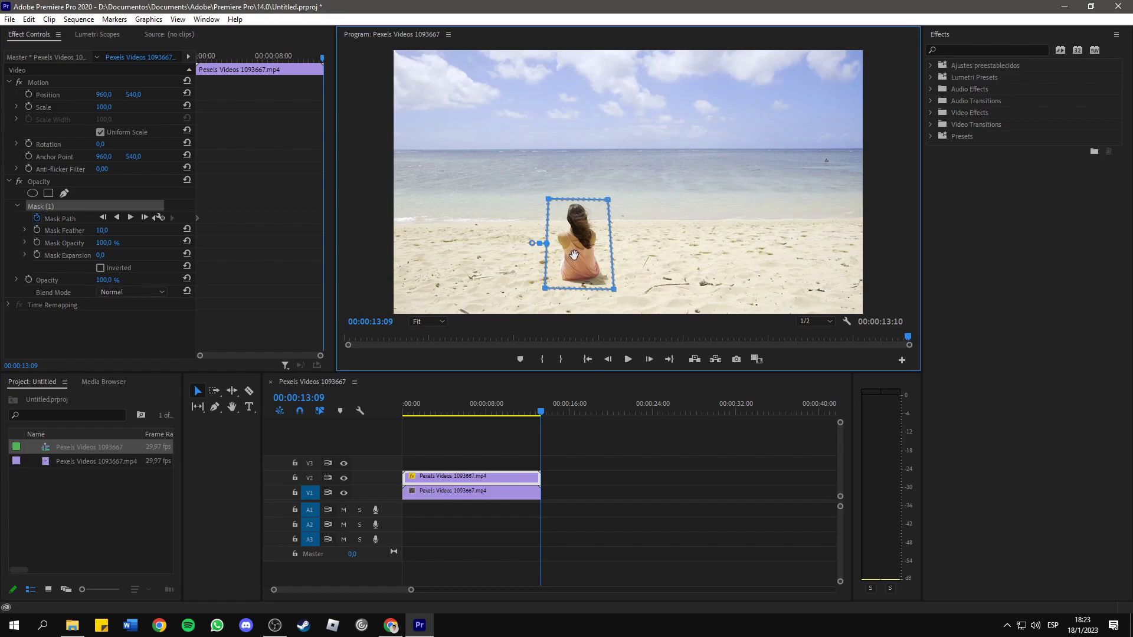
{"action": "left_click", "coordinate": [539, 412]}
{"action": "left_click_drag", "start_coordinate": [539, 411], "coordinate": [394, 411]}
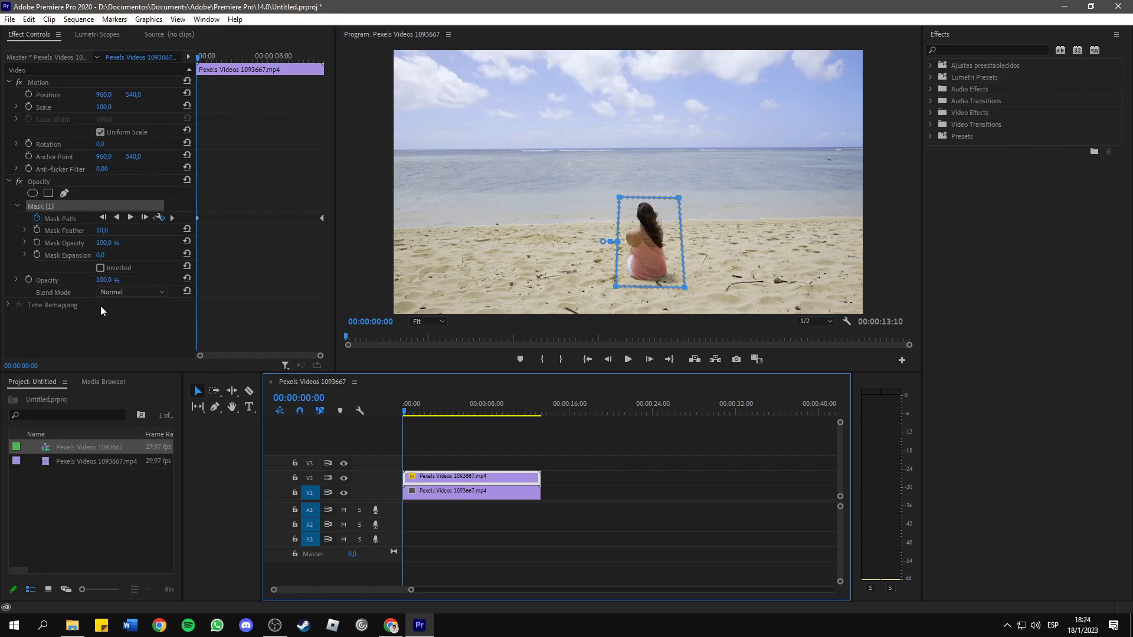
Invert Mask (1), then hide and re-show track V1 to preview the masked layer
{"action": "left_click", "coordinate": [100, 269]}
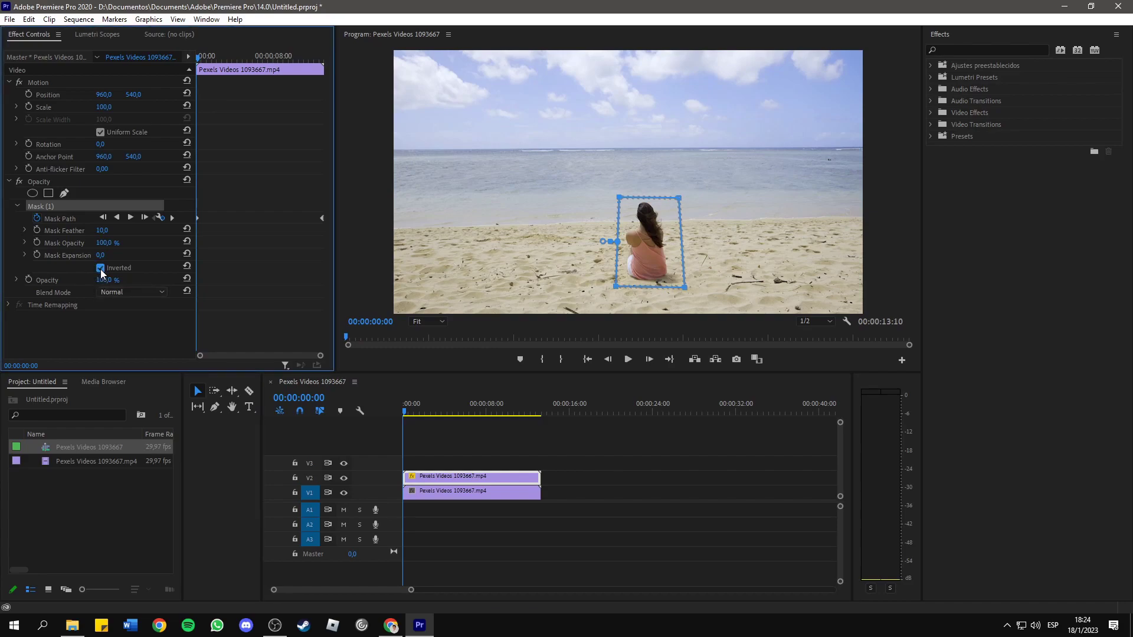
{"action": "left_click", "coordinate": [455, 458]}
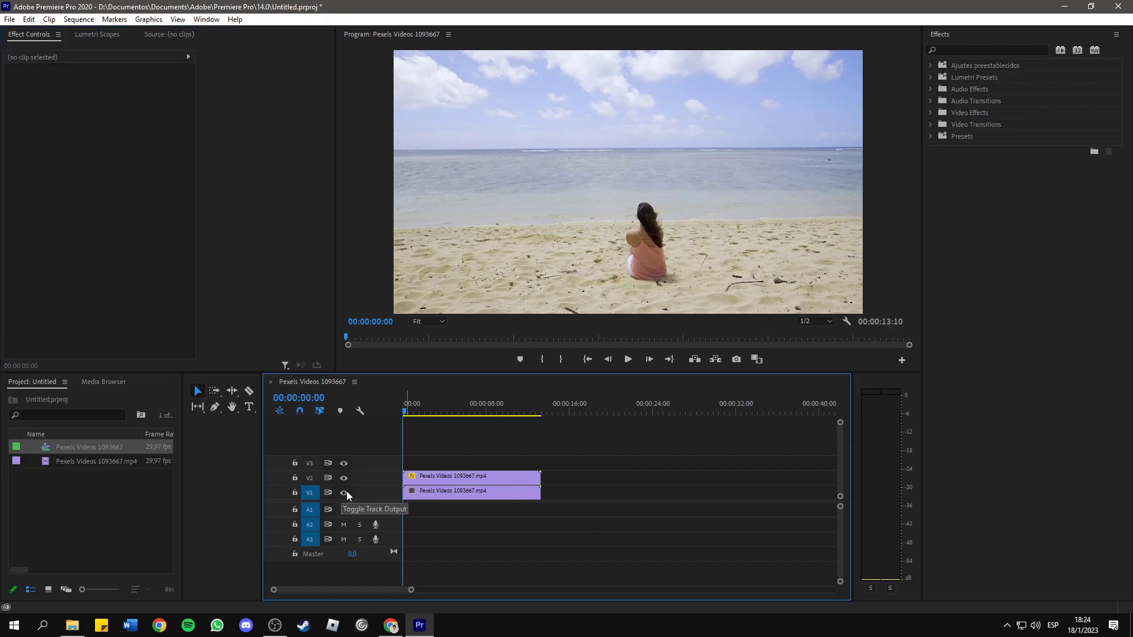
{"action": "left_click", "coordinate": [440, 493]}
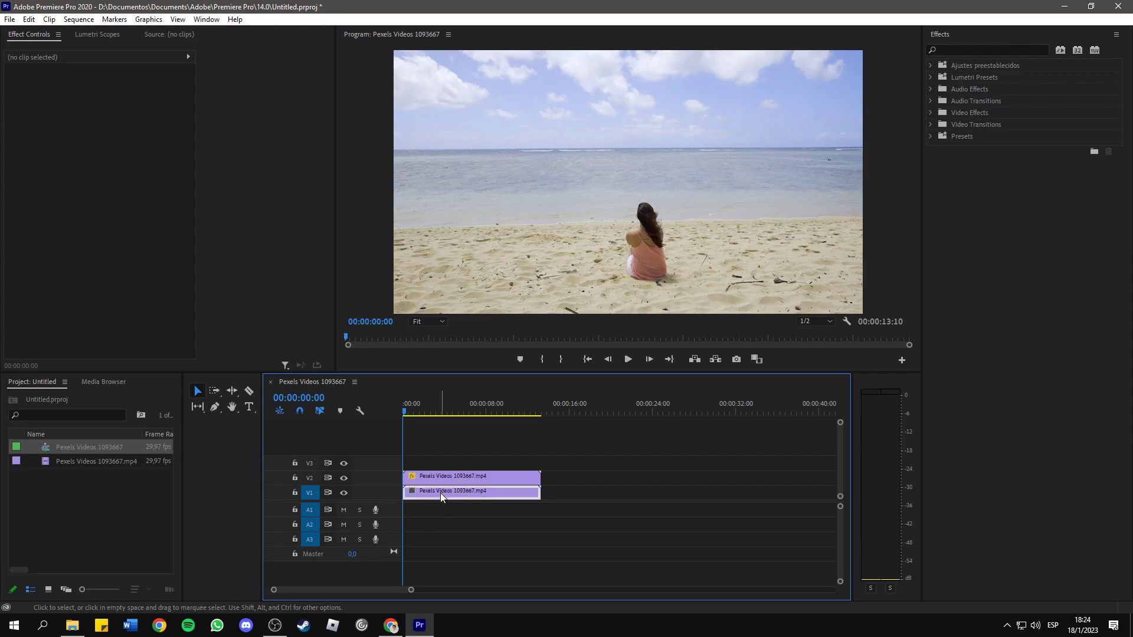
{"action": "left_click", "coordinate": [344, 493]}
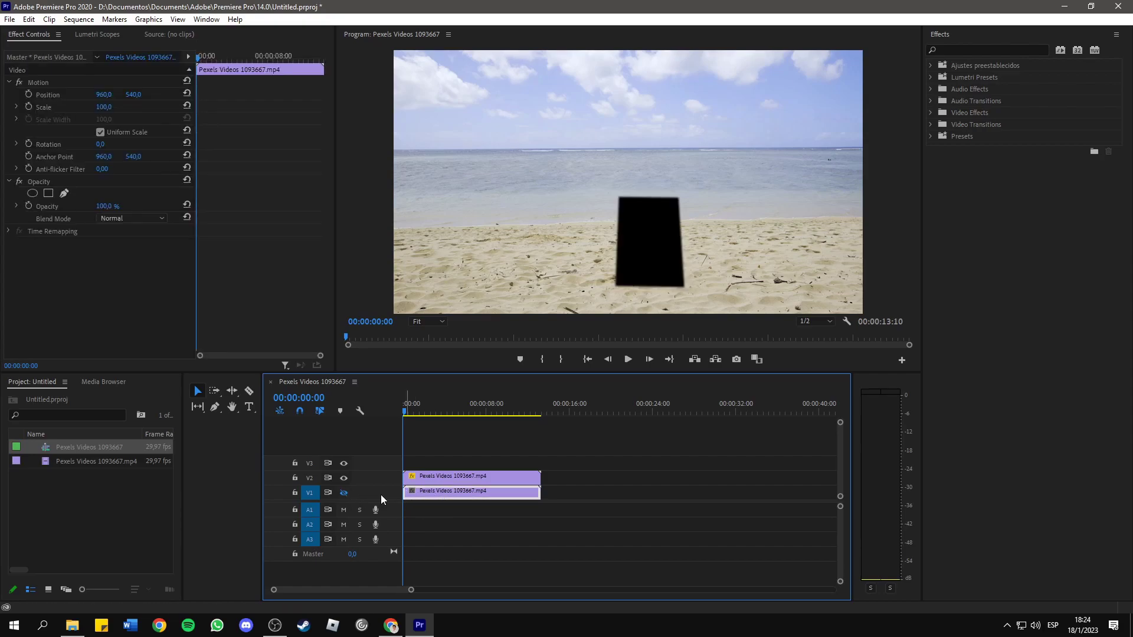
{"action": "mouse_move", "coordinate": [404, 411]}
{"action": "left_mouse_down"}
{"action": "mouse_move", "coordinate": [539, 411]}
{"action": "mouse_move", "coordinate": [412, 416]}
{"action": "left_mouse_up"}
{"action": "left_click", "coordinate": [483, 449]}
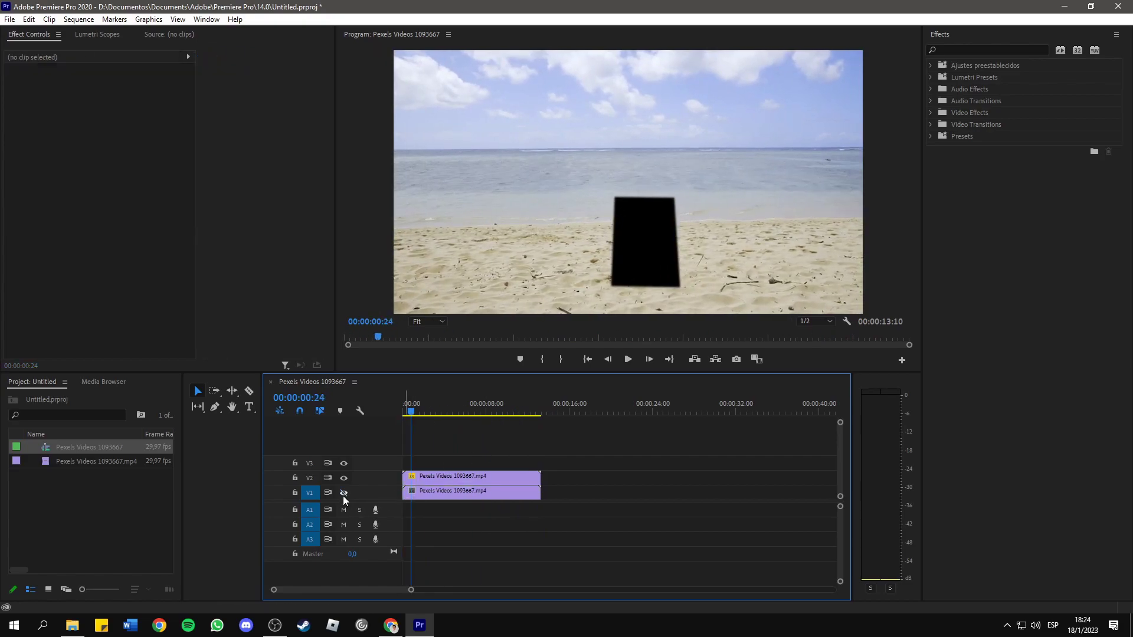
{"action": "left_click", "coordinate": [344, 493]}
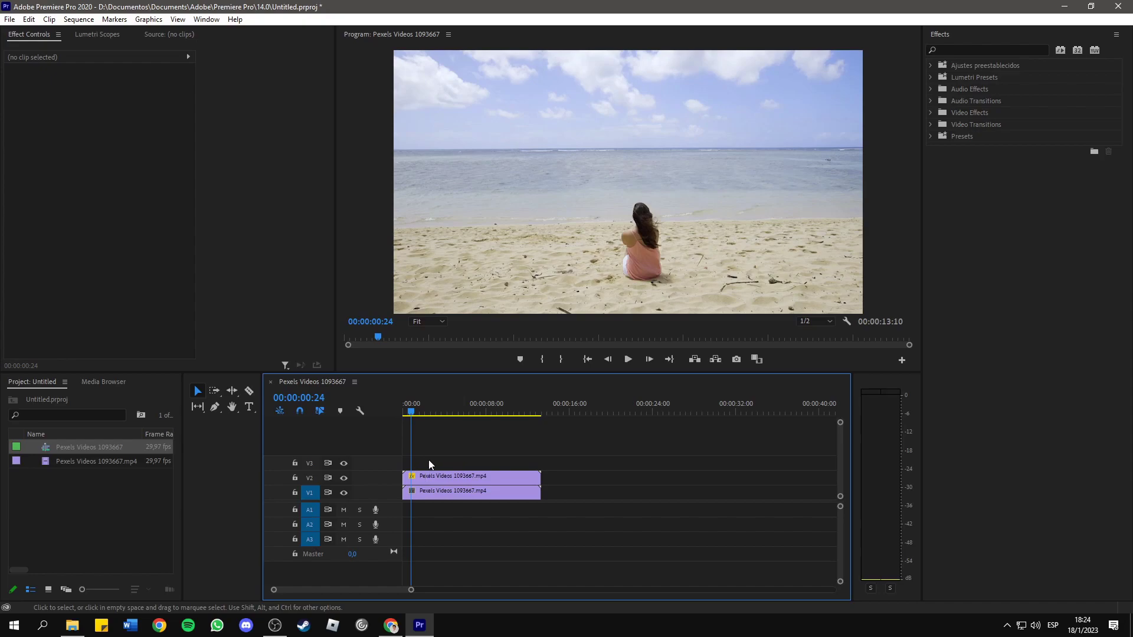
Around 3 seconds in, shift the V1 clip's Position X from 960 to 1267
{"action": "left_click_drag", "start_coordinate": [411, 417], "coordinate": [434, 416]}
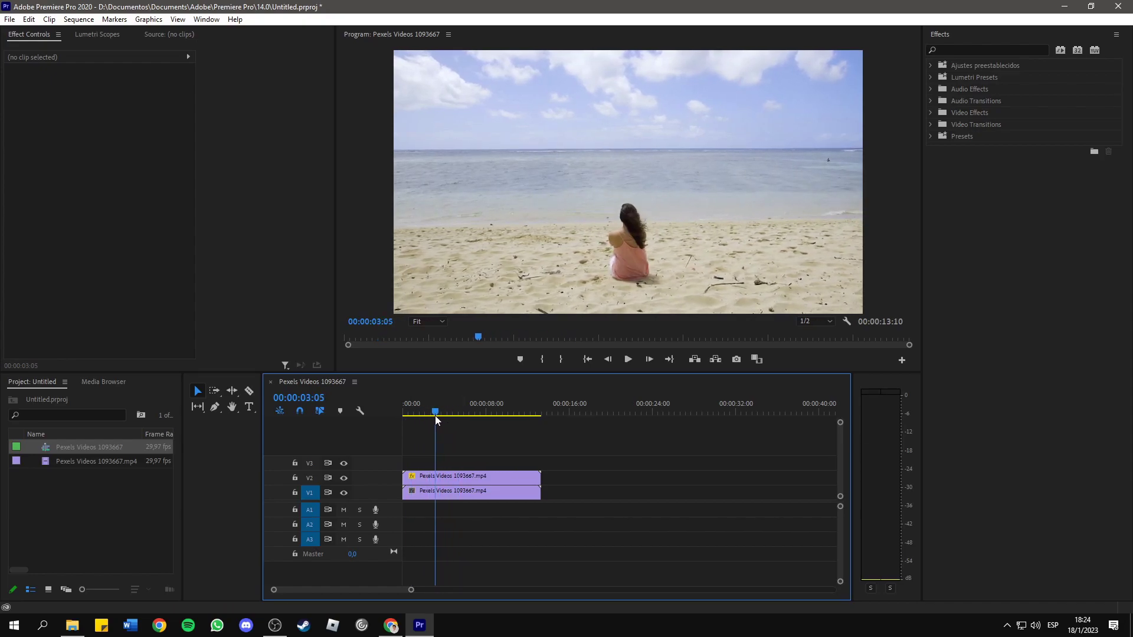
{"action": "left_click", "coordinate": [424, 491]}
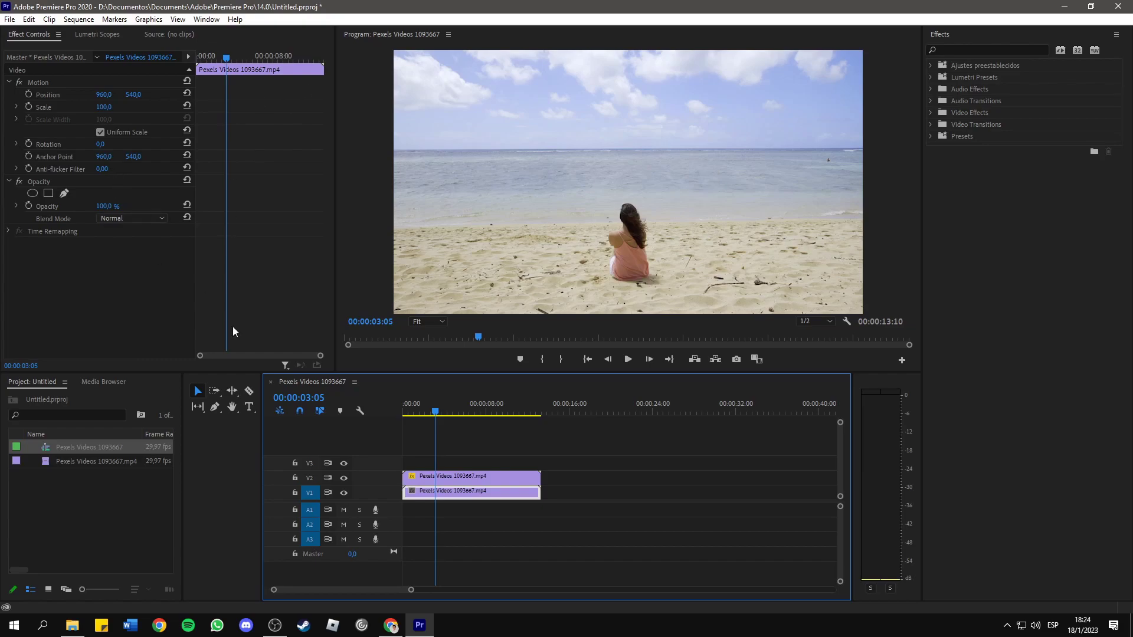
{"action": "left_click_drag", "start_coordinate": [106, 95], "coordinate": [481, 95]}
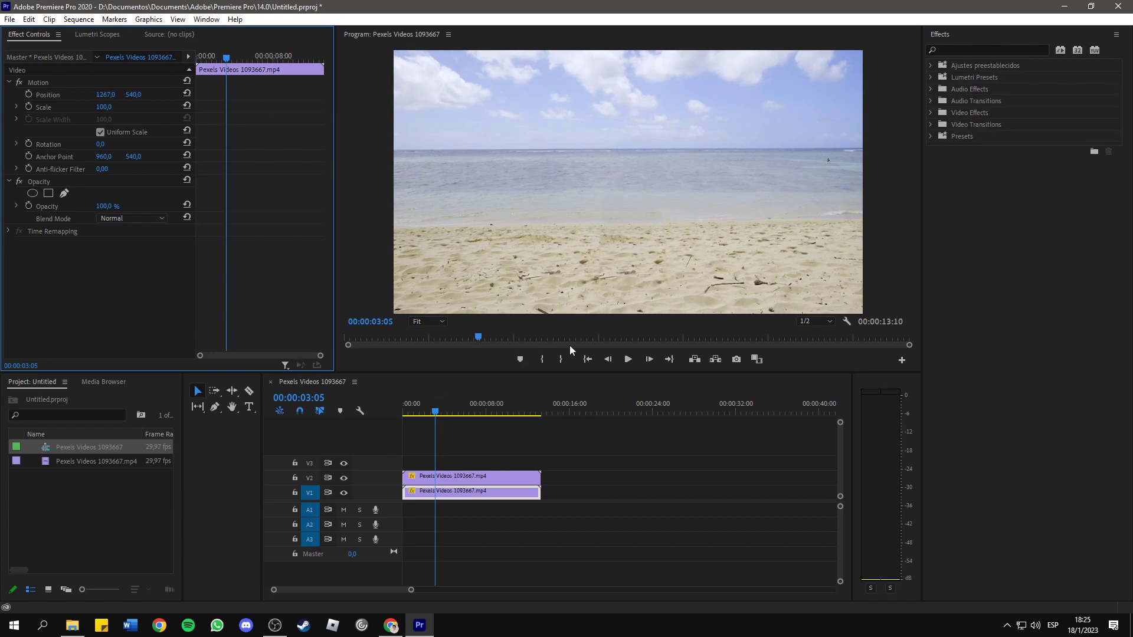
{"action": "left_click", "coordinate": [419, 322]}
{"action": "left_click", "coordinate": [428, 387]}
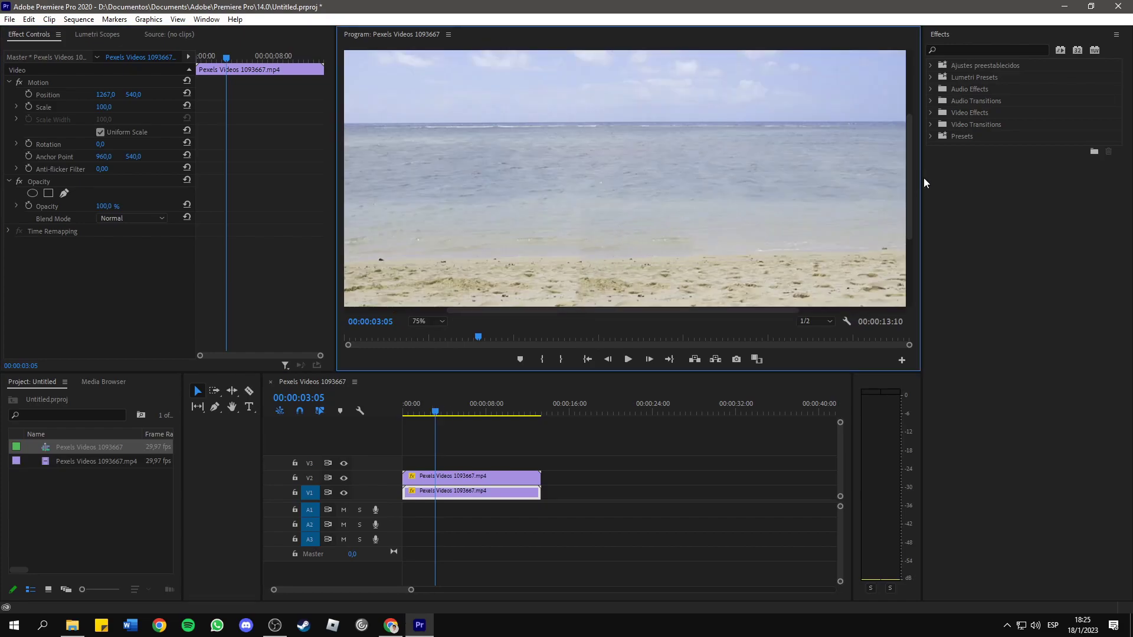
{"action": "left_click_drag", "start_coordinate": [908, 176], "coordinate": [905, 226]}
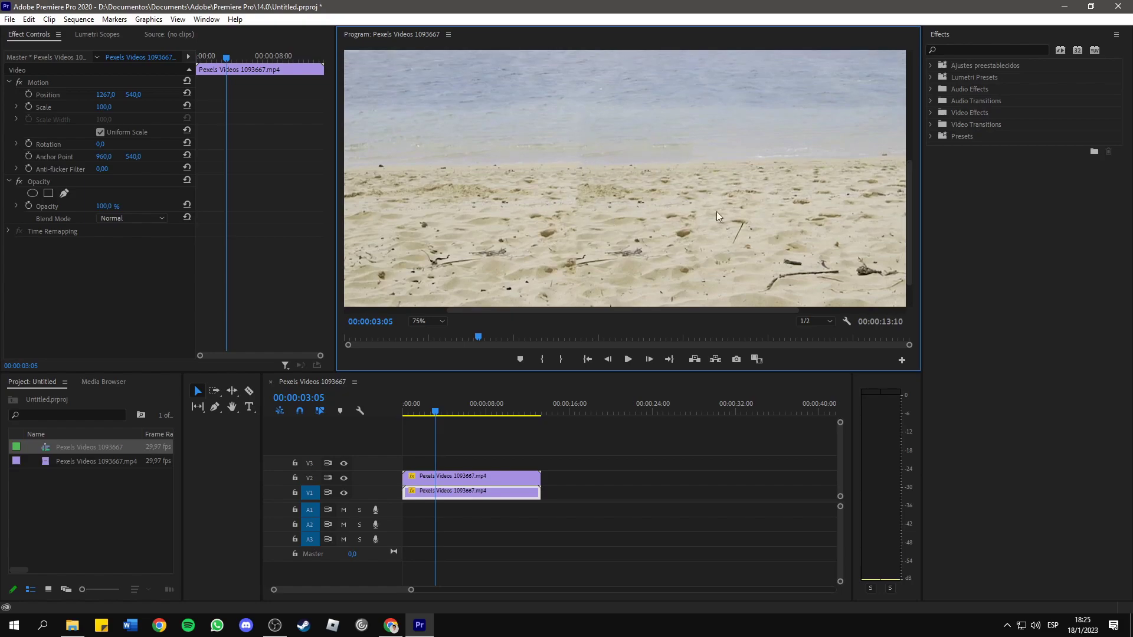
{"action": "left_click", "coordinate": [427, 321]}
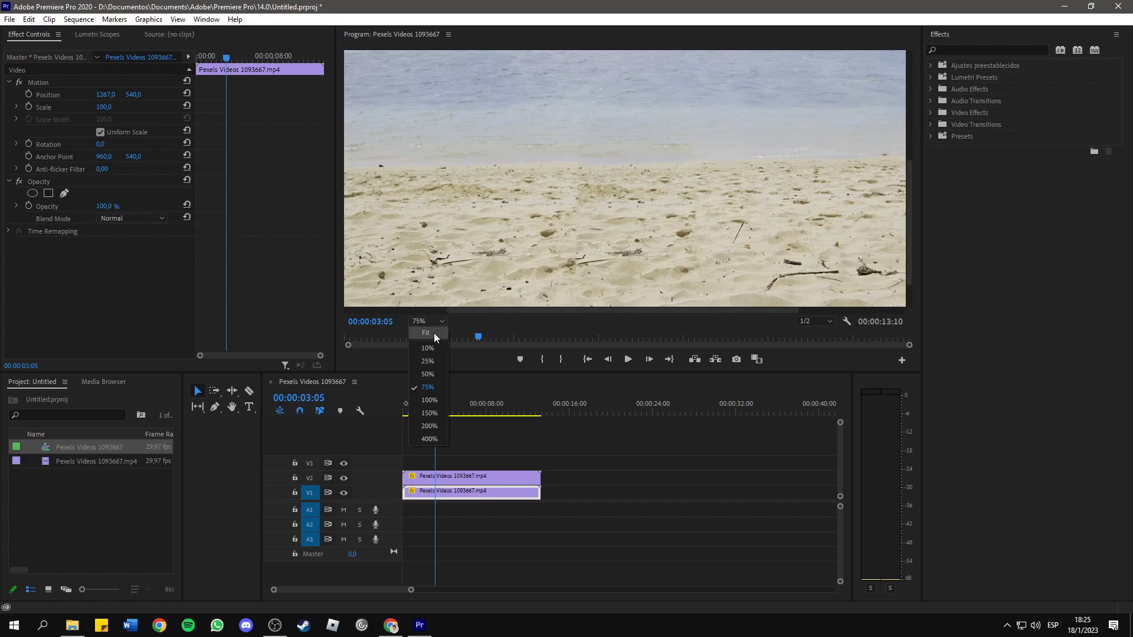
{"action": "left_click", "coordinate": [433, 333]}
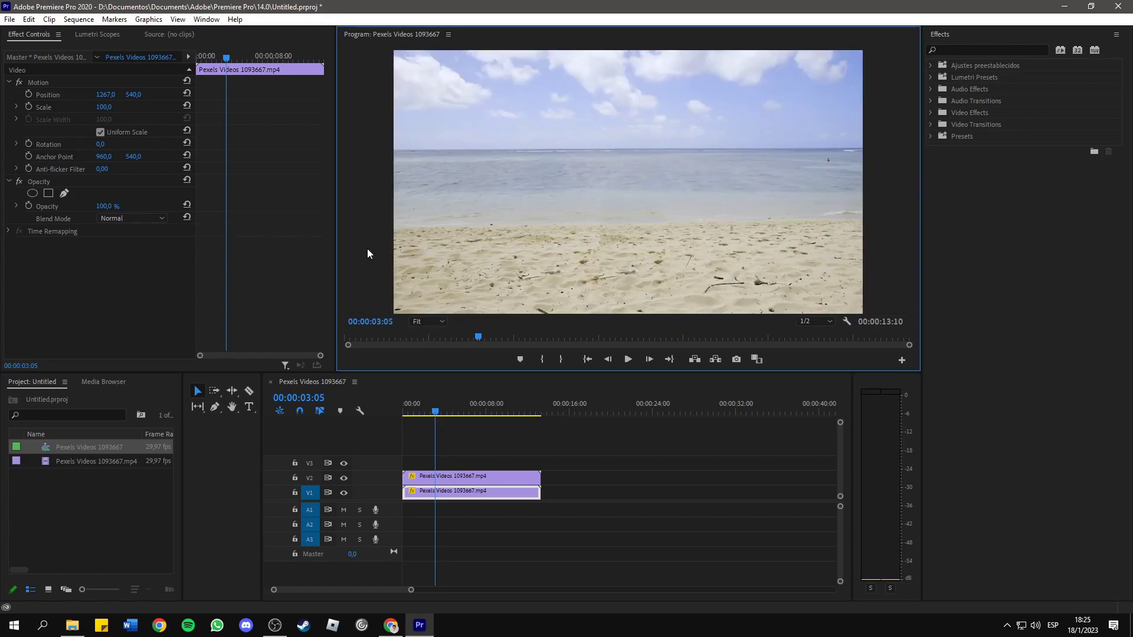
Give the V2 clip's Mask (1) feather 47 and expansion 37, then scrub to check the patch
{"action": "left_click", "coordinate": [418, 479]}
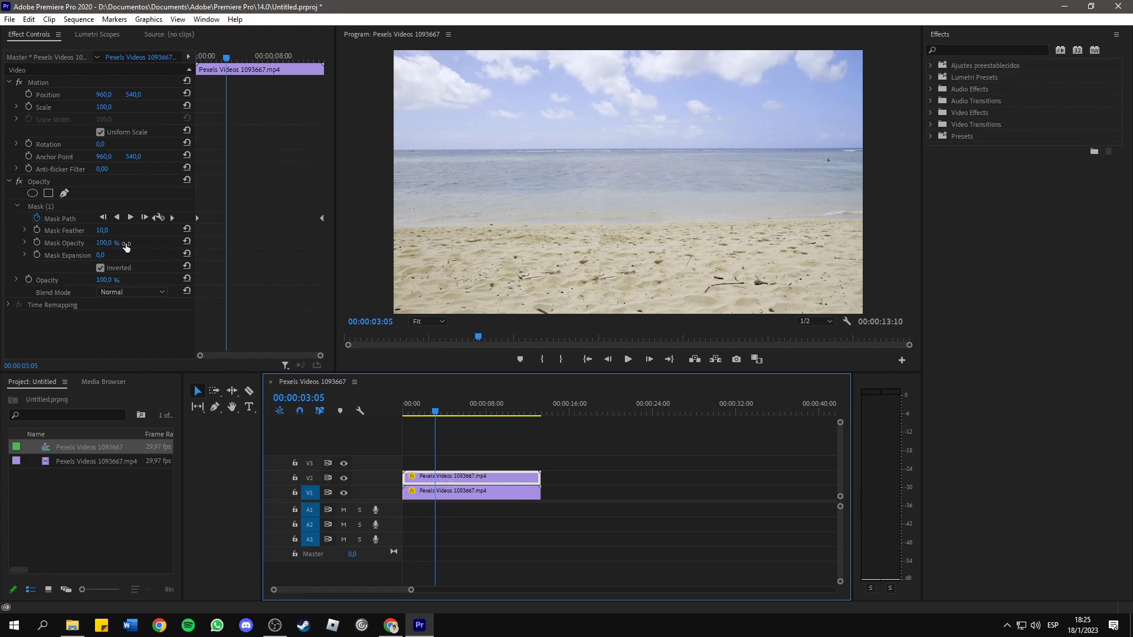
{"action": "mouse_move", "coordinate": [101, 233]}
{"action": "left_mouse_down"}
{"action": "mouse_move", "coordinate": [330, 233]}
{"action": "mouse_move", "coordinate": [112, 233]}
{"action": "left_mouse_up"}
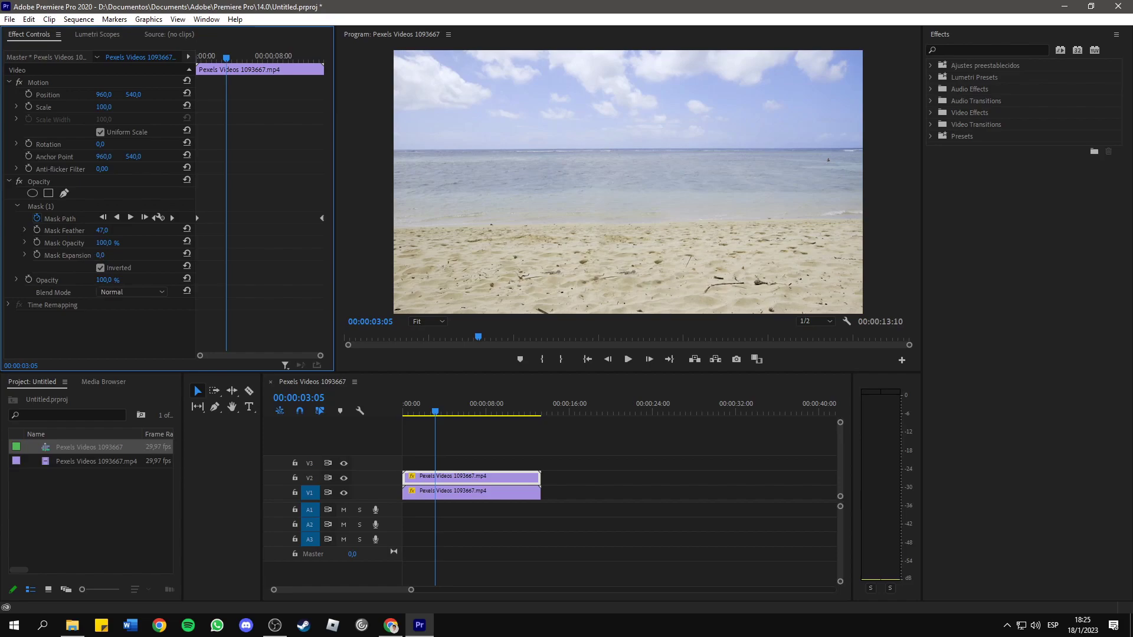
{"action": "left_click_drag", "start_coordinate": [102, 255], "coordinate": [112, 255]}
{"action": "left_click", "coordinate": [432, 413]}
{"action": "mouse_move", "coordinate": [431, 415]}
{"action": "left_mouse_down"}
{"action": "mouse_move", "coordinate": [403, 413]}
{"action": "mouse_move", "coordinate": [525, 407]}
{"action": "mouse_move", "coordinate": [403, 402]}
{"action": "mouse_move", "coordinate": [435, 401]}
{"action": "left_mouse_up"}
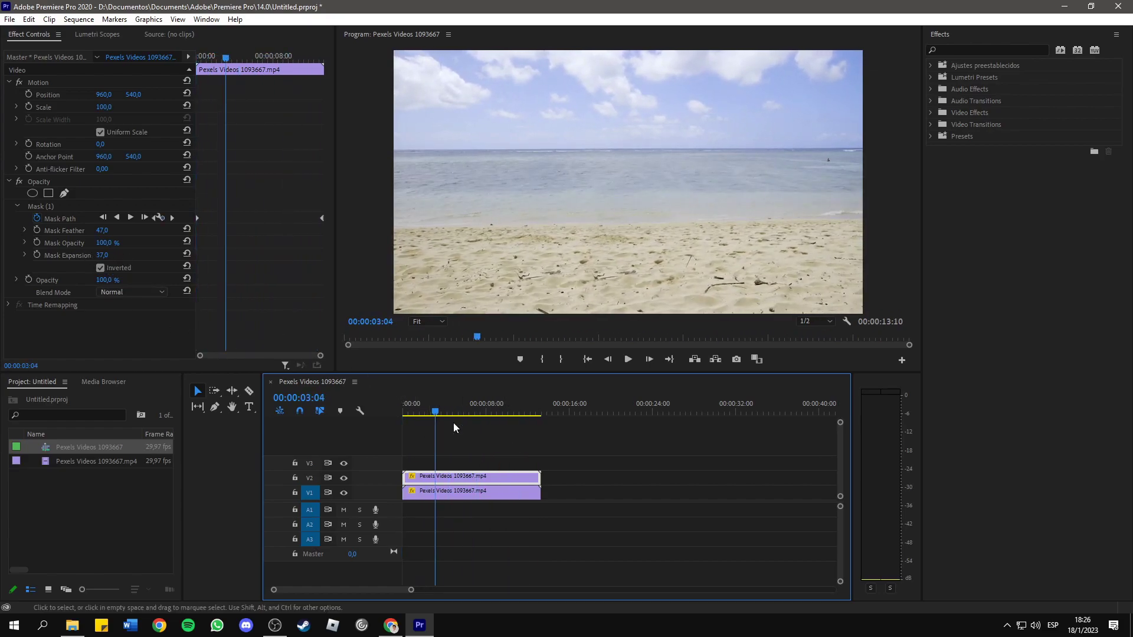
Search 'color' in the Effects panel and drop Lumetri Color onto the V1 clip
{"action": "left_click", "coordinate": [457, 493]}
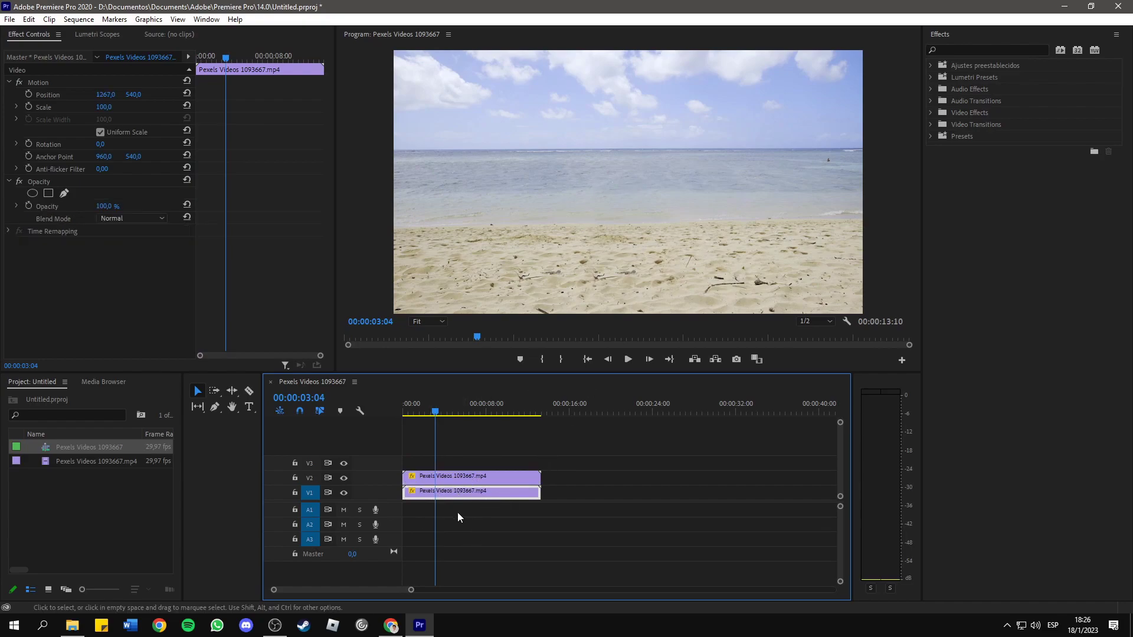
{"action": "left_click", "coordinate": [969, 52]}
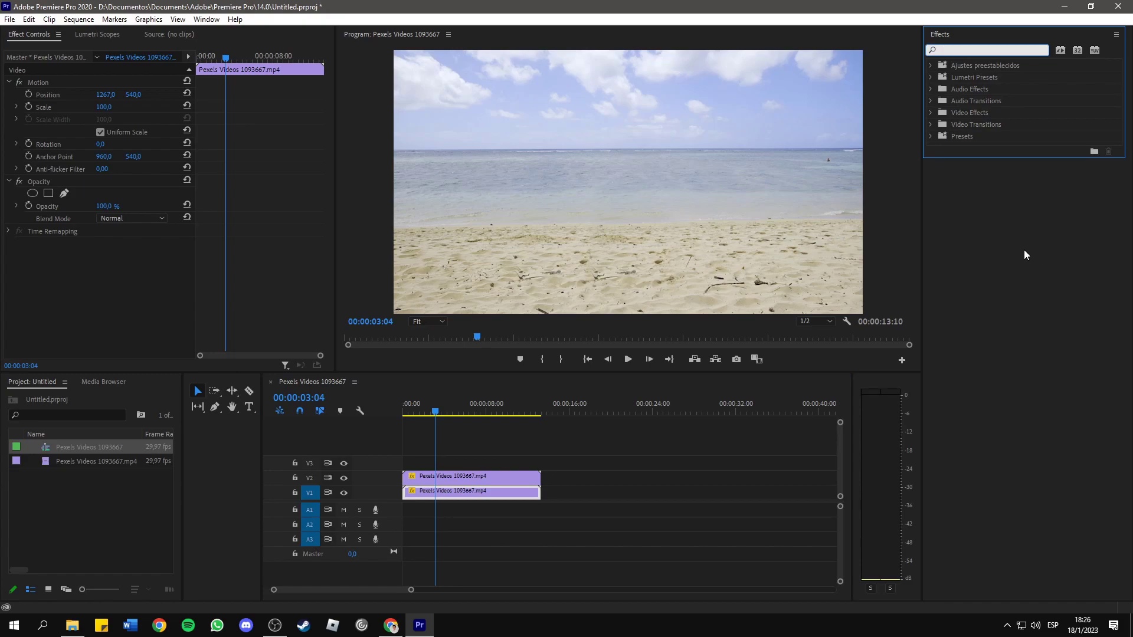
{"action": "type", "text": "color"}
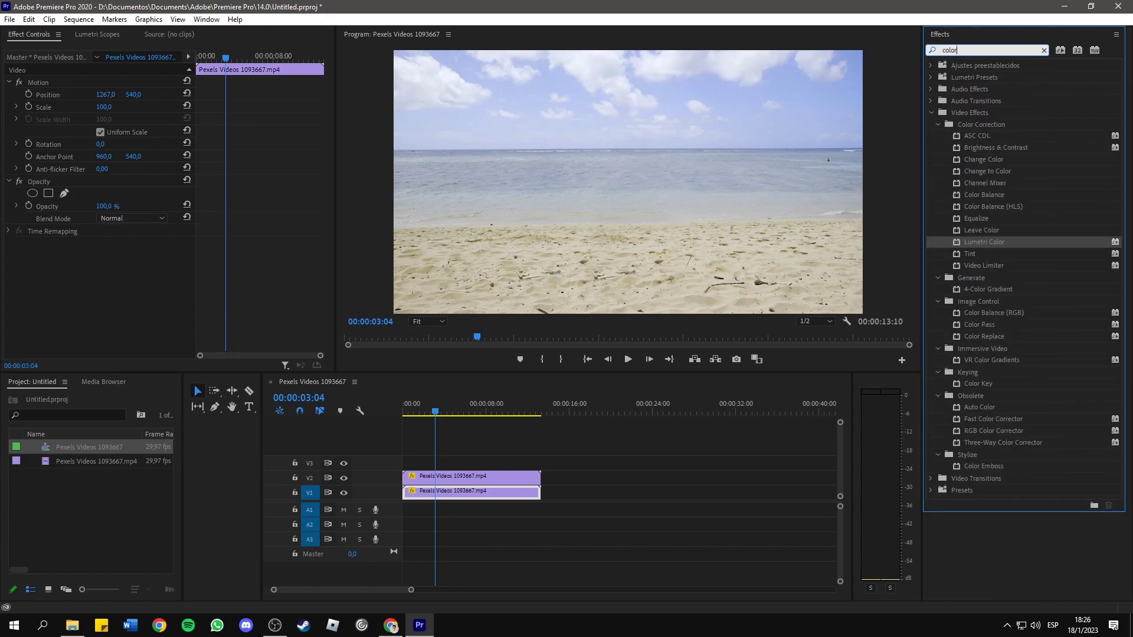
{"action": "left_click_drag", "start_coordinate": [981, 247], "coordinate": [517, 493]}
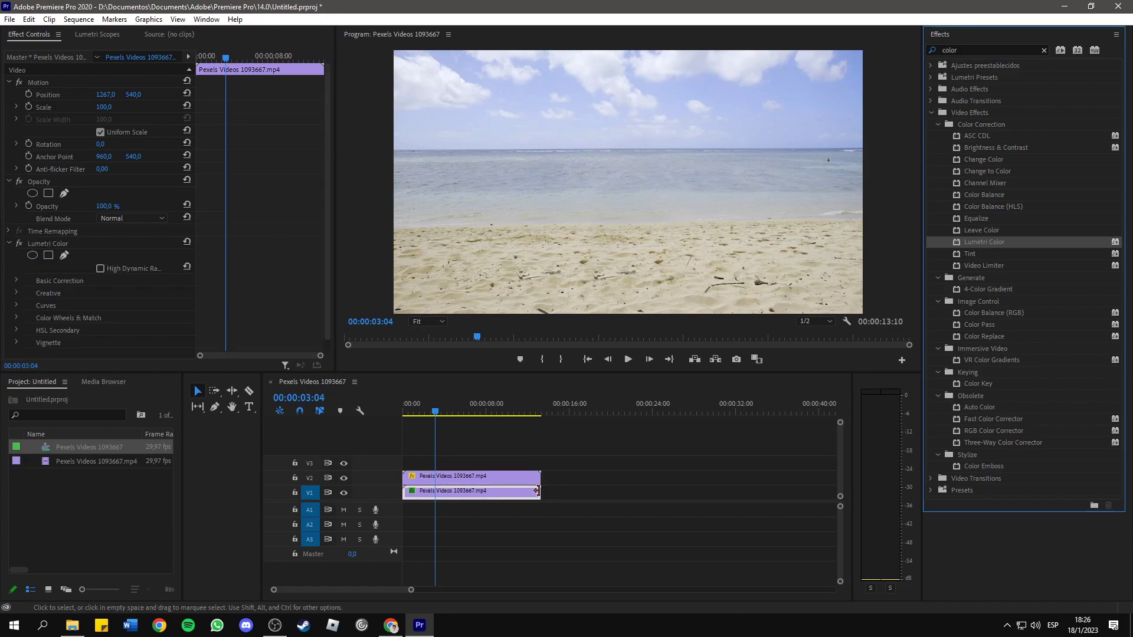
{"action": "scroll", "coordinate": [48, 299], "scroll_direction": "down", "scroll_amount": 1}
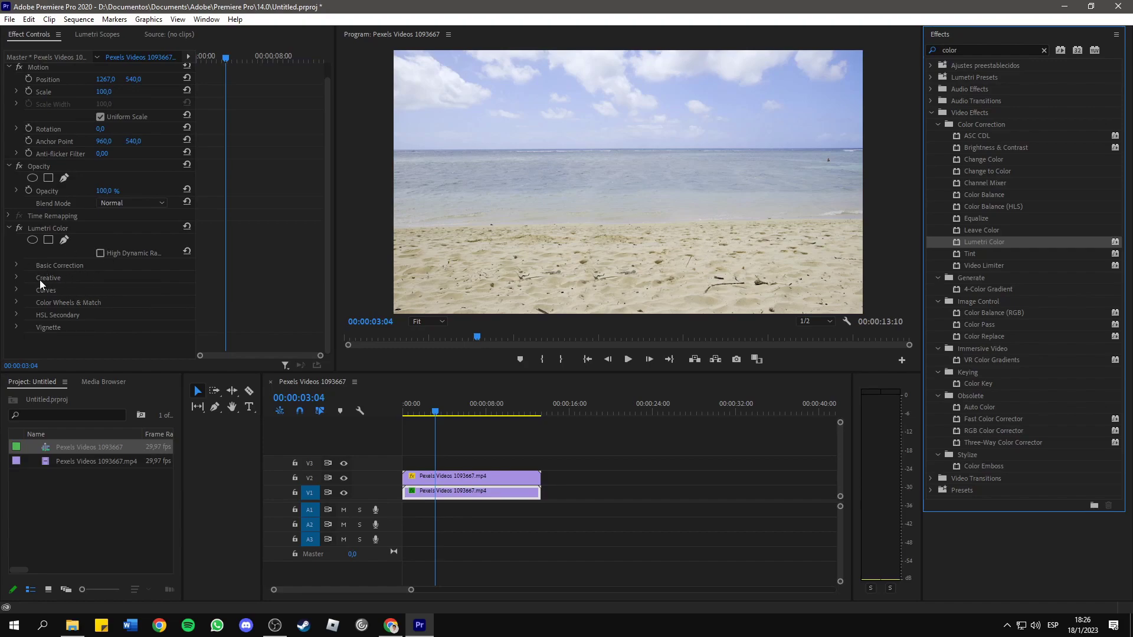
Expand Basic Correction and set the V1 clip's Lumetri Exposure to 0,2
{"action": "left_click", "coordinate": [13, 266]}
{"action": "left_click", "coordinate": [16, 264]}
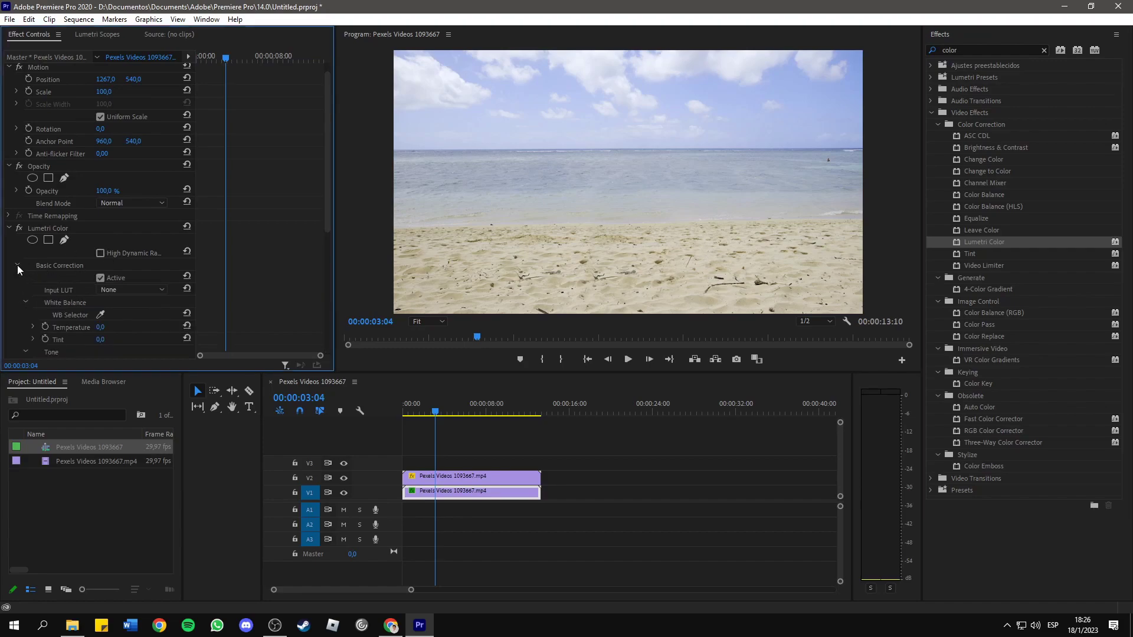
{"action": "scroll", "coordinate": [100, 284], "scroll_direction": "down", "scroll_amount": 4}
{"action": "scroll", "coordinate": [85, 288], "scroll_direction": "down", "scroll_amount": 1}
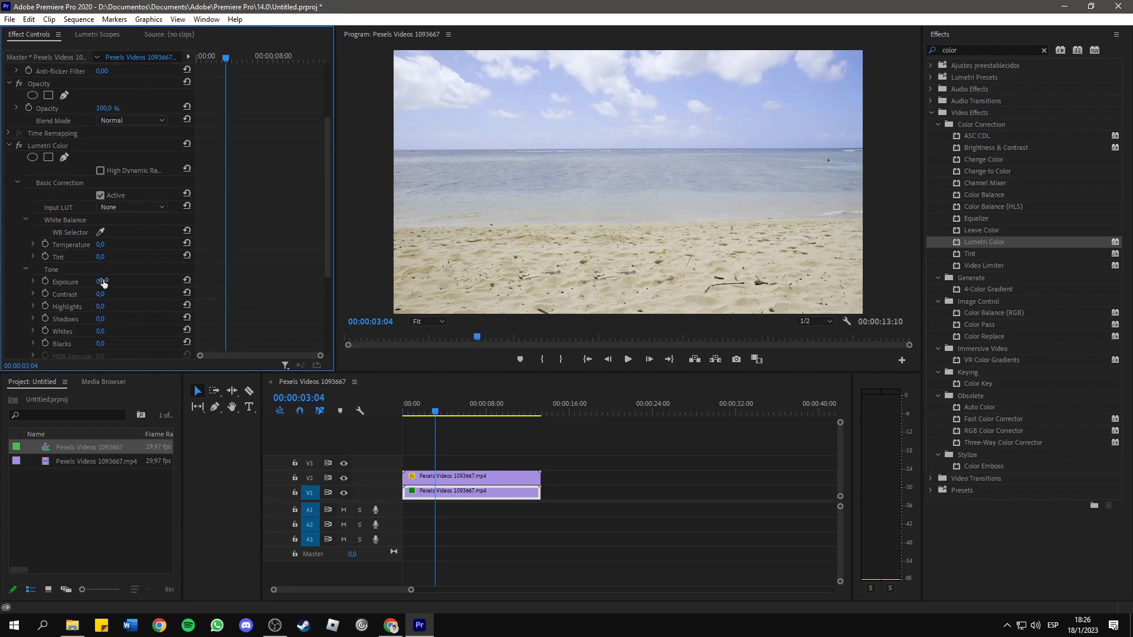
{"action": "left_click_drag", "start_coordinate": [102, 283], "coordinate": [131, 283]}
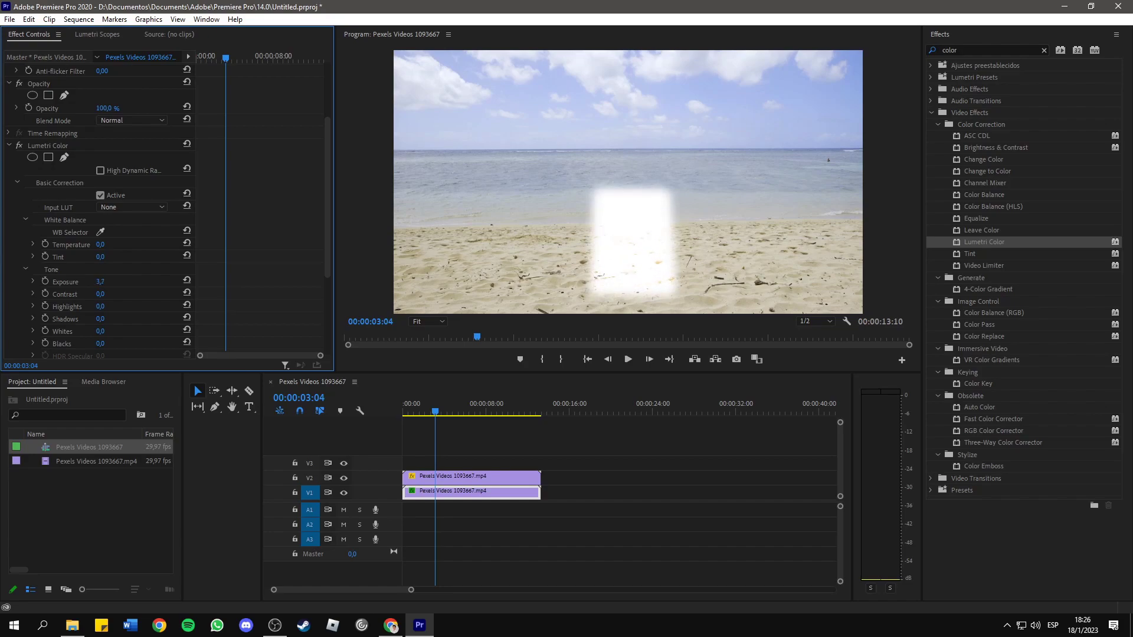
{"action": "left_click_drag", "start_coordinate": [123, 283], "coordinate": [108, 282]}
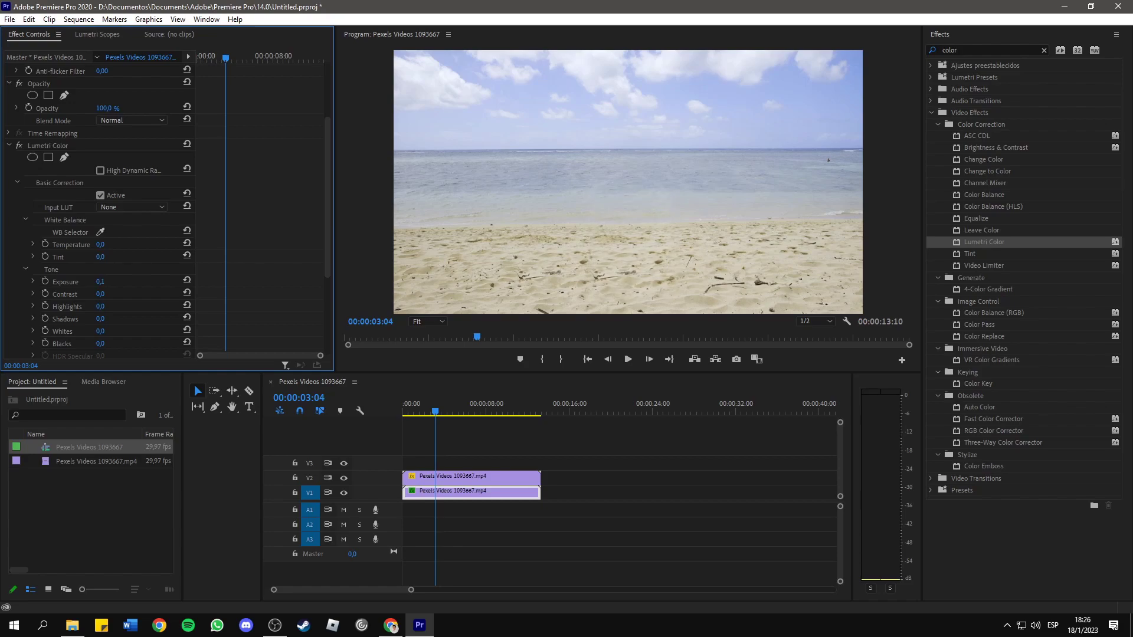
{"action": "left_click", "coordinate": [109, 280]}
{"action": "left_click", "coordinate": [109, 281]}
{"action": "key", "text": "BackSpace"}
{"action": "type", "text": ",2"}
{"action": "left_click_drag", "start_coordinate": [435, 411], "coordinate": [398, 412]}
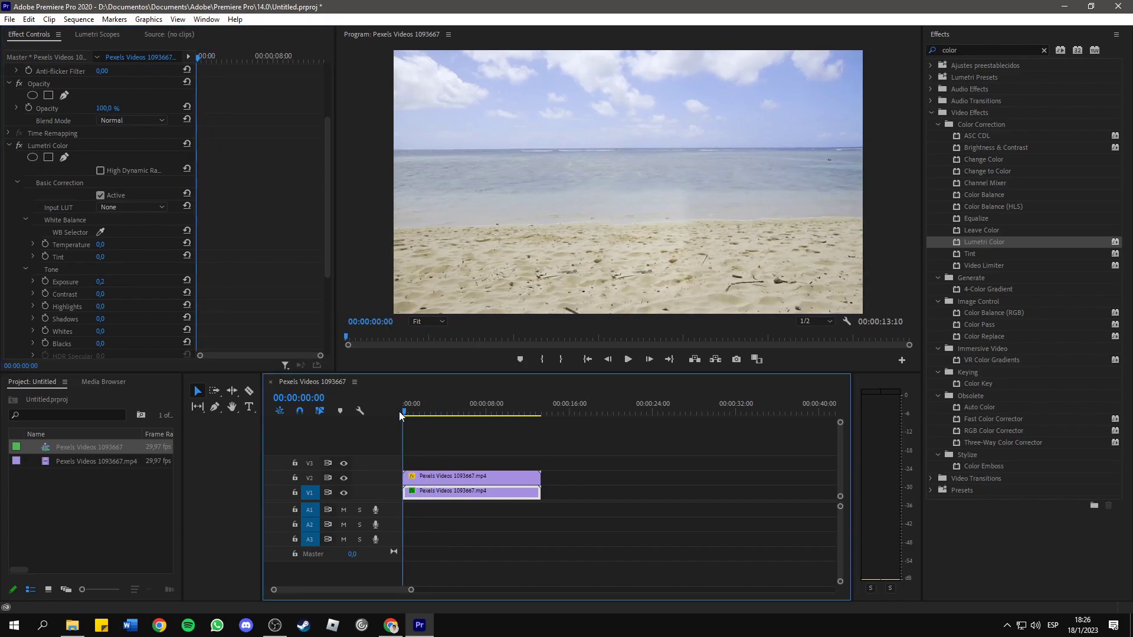
{"action": "left_click", "coordinate": [418, 321]}
{"action": "left_click", "coordinate": [426, 329]}
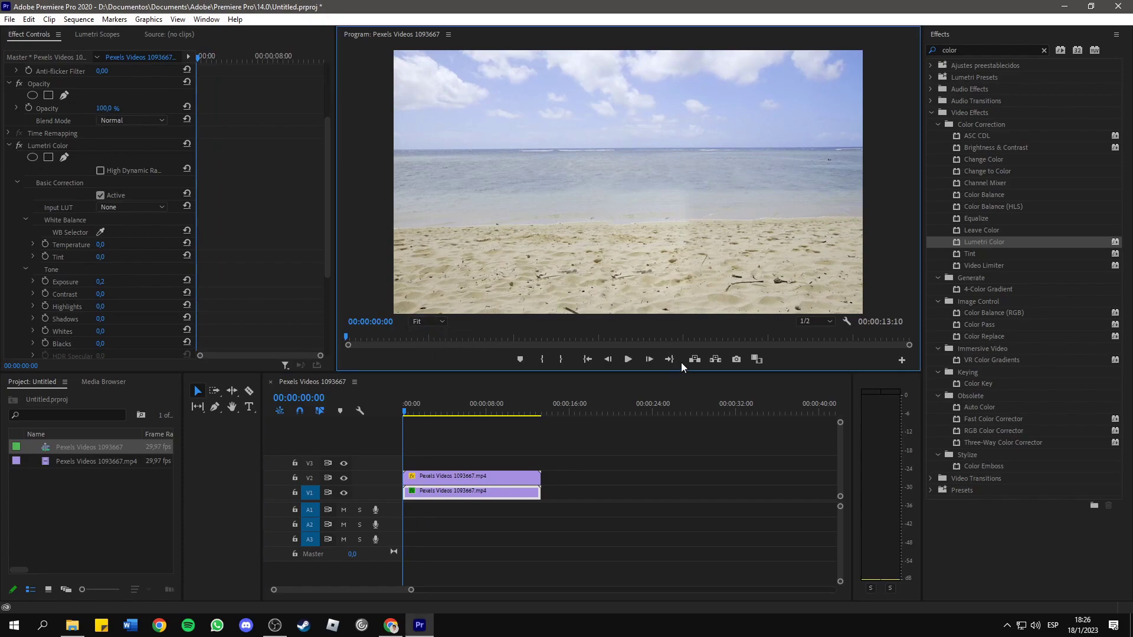
{"action": "left_click", "coordinate": [627, 359]}
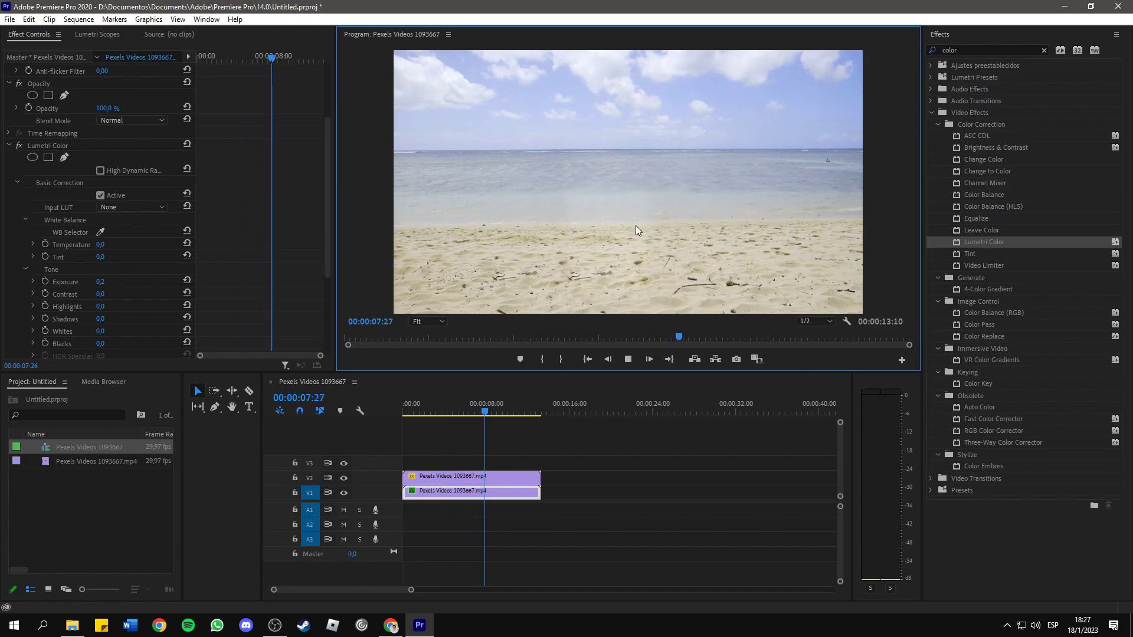
{"action": "left_click", "coordinate": [628, 359]}
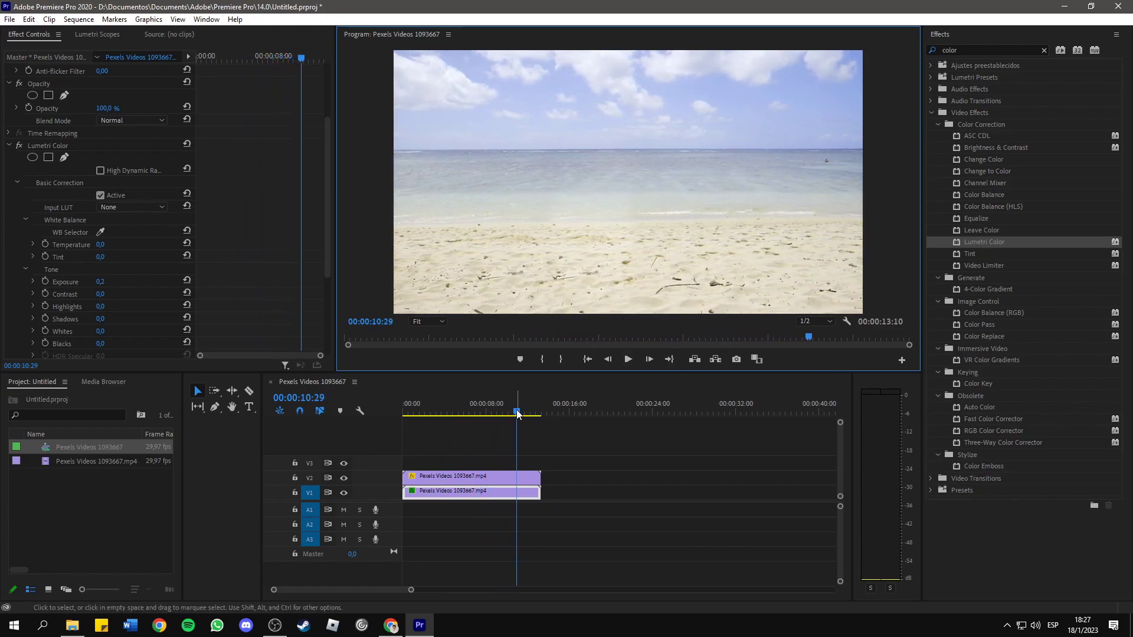
{"action": "mouse_move", "coordinate": [517, 413]}
{"action": "left_mouse_down"}
{"action": "mouse_move", "coordinate": [387, 416]}
{"action": "mouse_move", "coordinate": [523, 413]}
{"action": "left_mouse_up"}
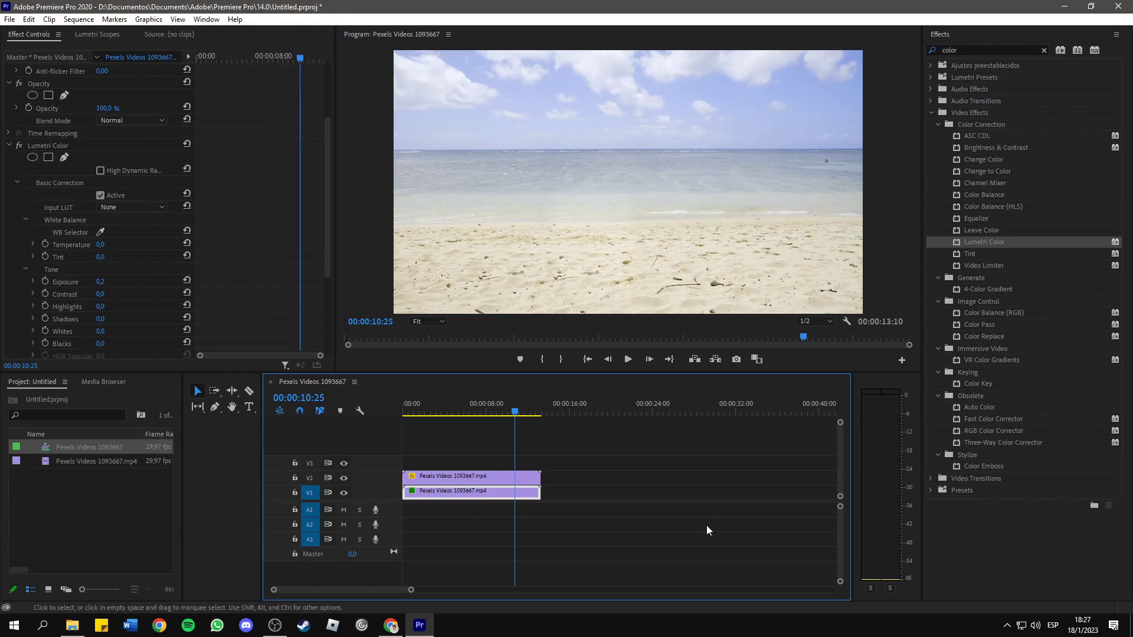